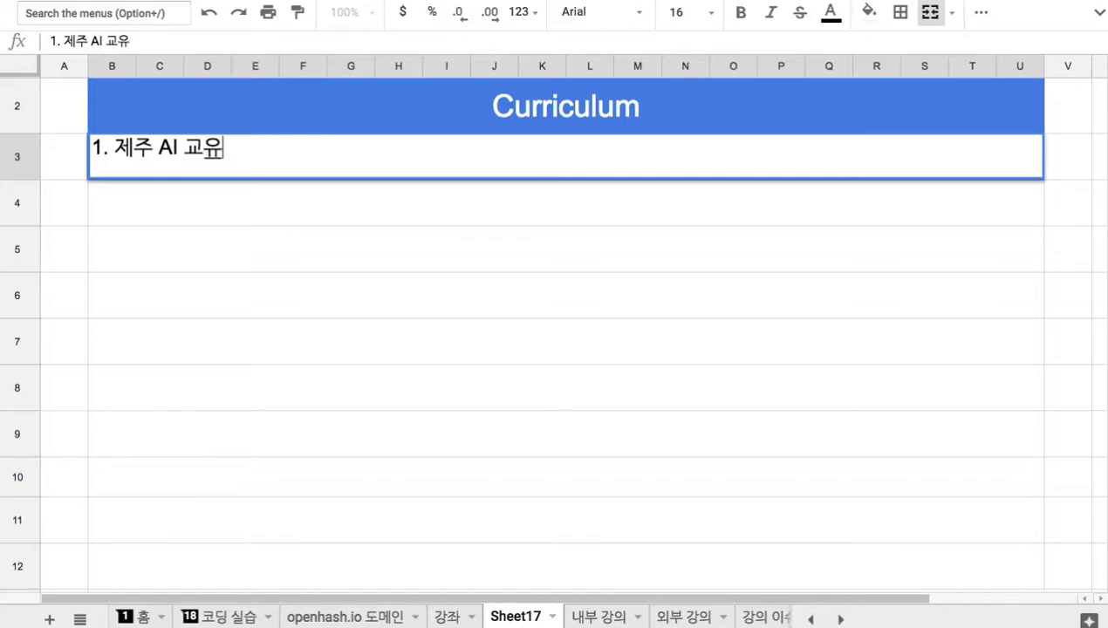
# Complete the first curriculum line in row 3 as "1. 제주 AI 교육도시의 학제: 6-4-4-3"
pyautogui.write('도시의 학제')
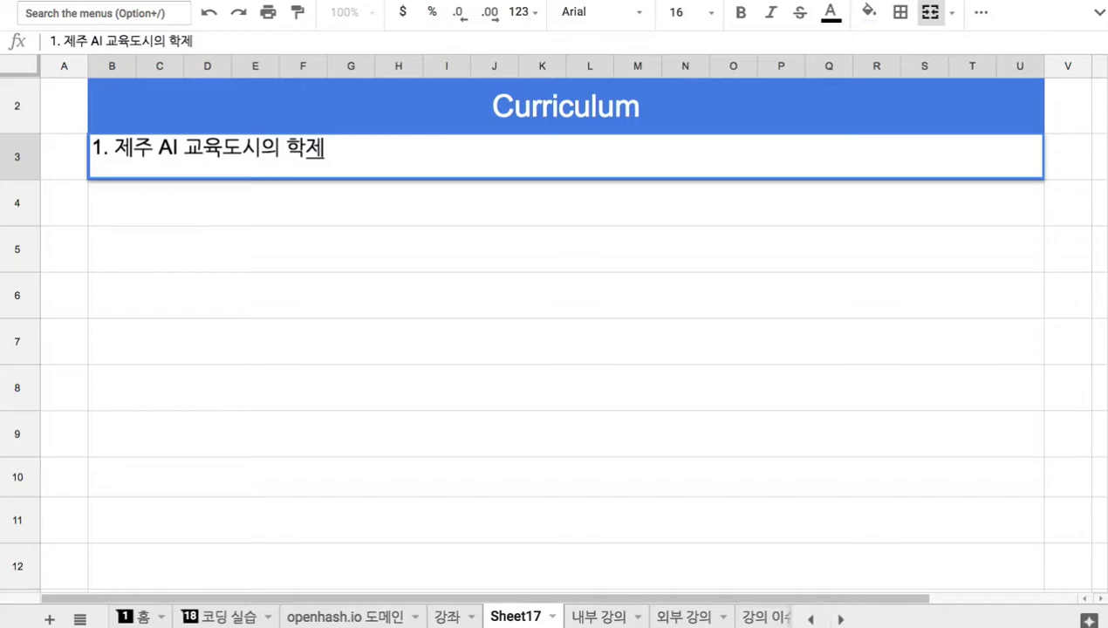
pyautogui.write(': 6-4--')
pyautogui.press('BackSpace')
pyautogui.write('4-3')
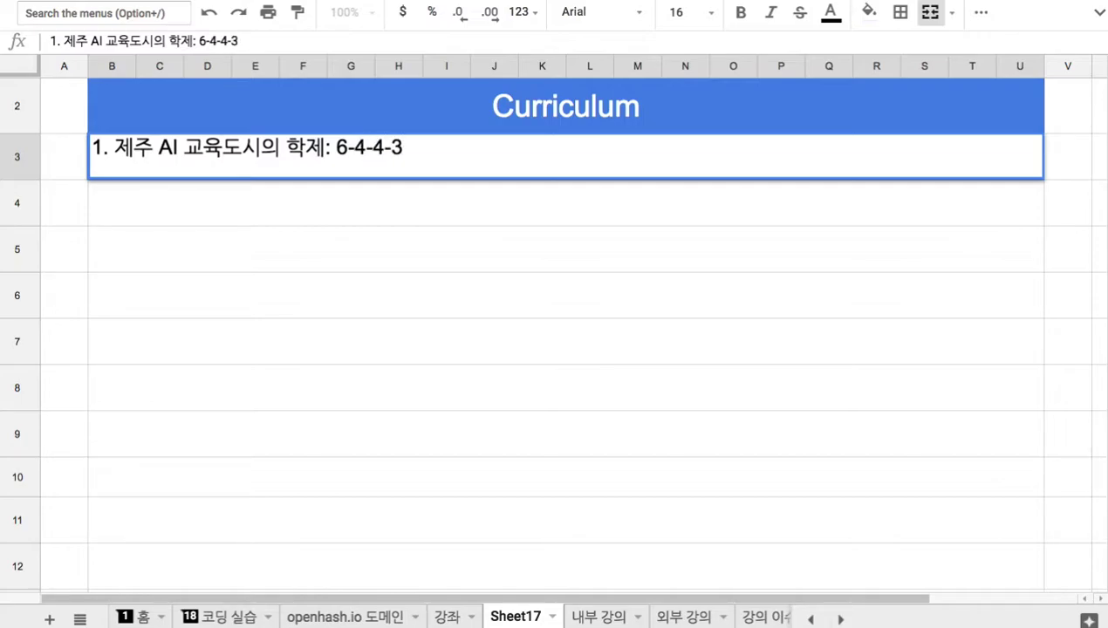
# Correct the school-year sequence in the row 3 line to 6-3-3-4 and highlight it
pyautogui.click(337, 148)
pyautogui.hotkey('shift', 'Right')
pyautogui.moveTo(352, 148); pyautogui.dragTo(403, 148)
pyautogui.write('3-3-')
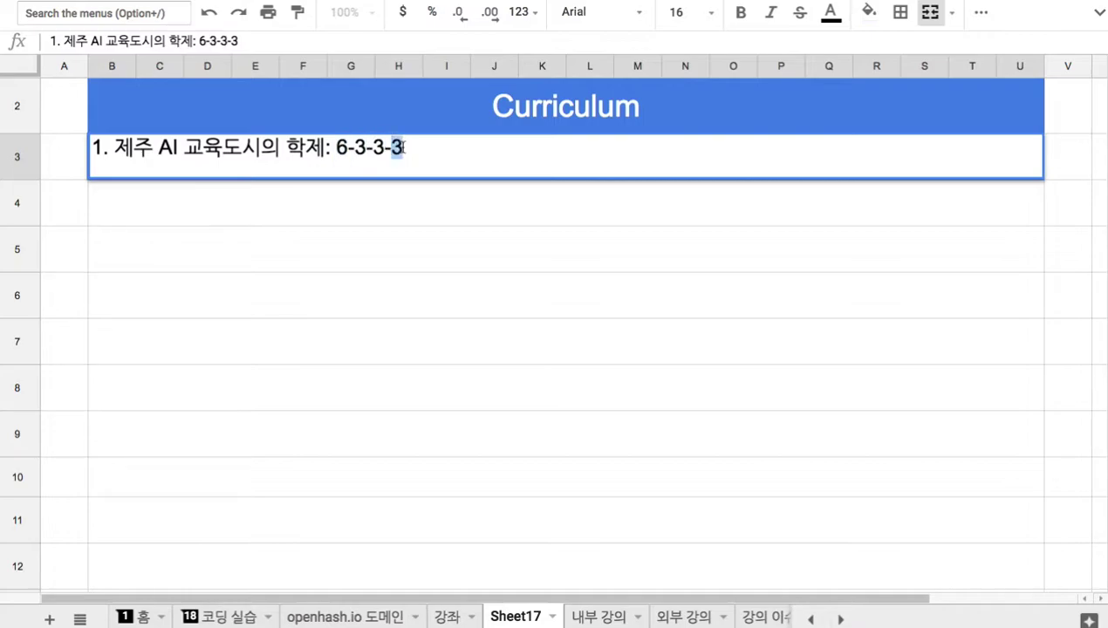
pyautogui.write('4')
pyautogui.moveTo(332, 148); pyautogui.dragTo(404, 149)
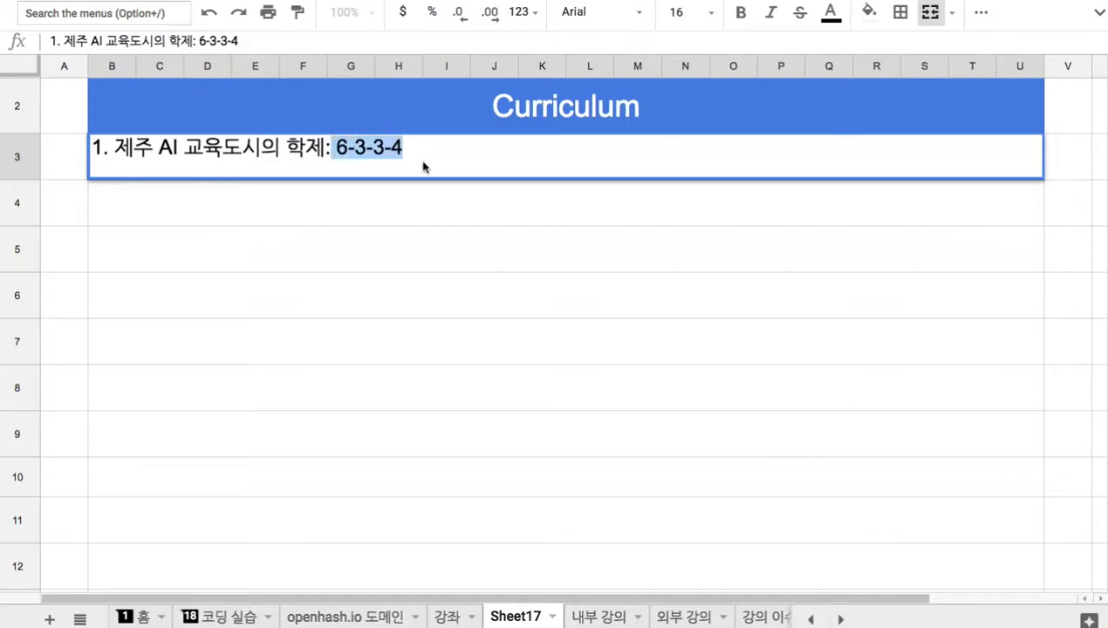
# Append "=> Alpha ~" after the school-year sequence in row 3
pyautogui.click(411, 150)
pyautogui.write('=> ')
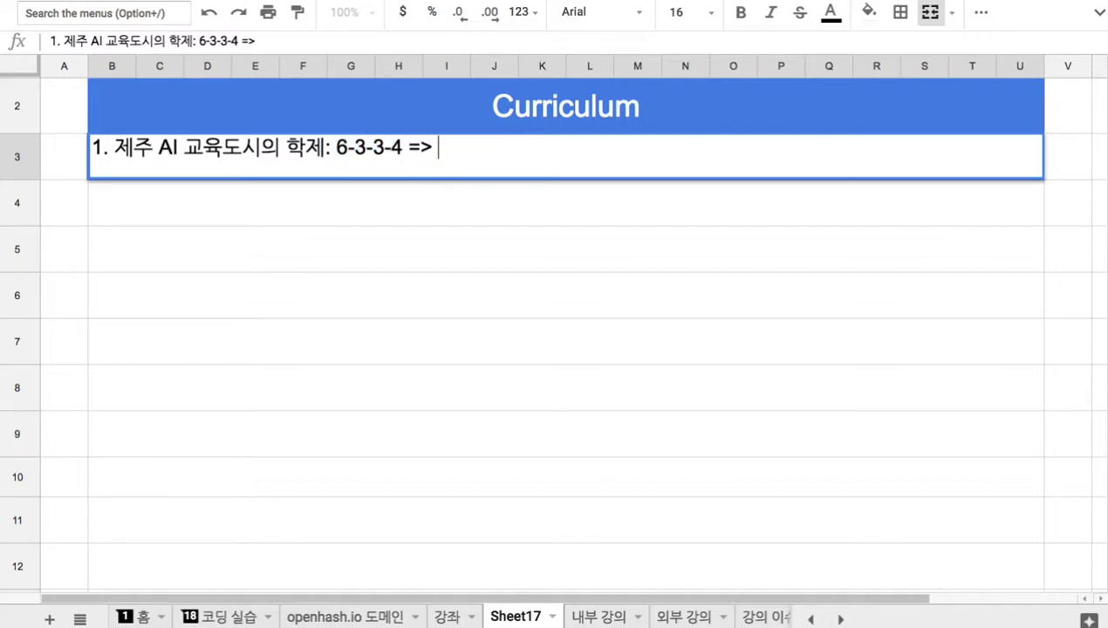
pyautogui.write('dkf')
pyautogui.press('BackSpace')
pyautogui.press('BackSpace')
pyautogui.press('BackSpace')
pyautogui.write('Alpha ~')
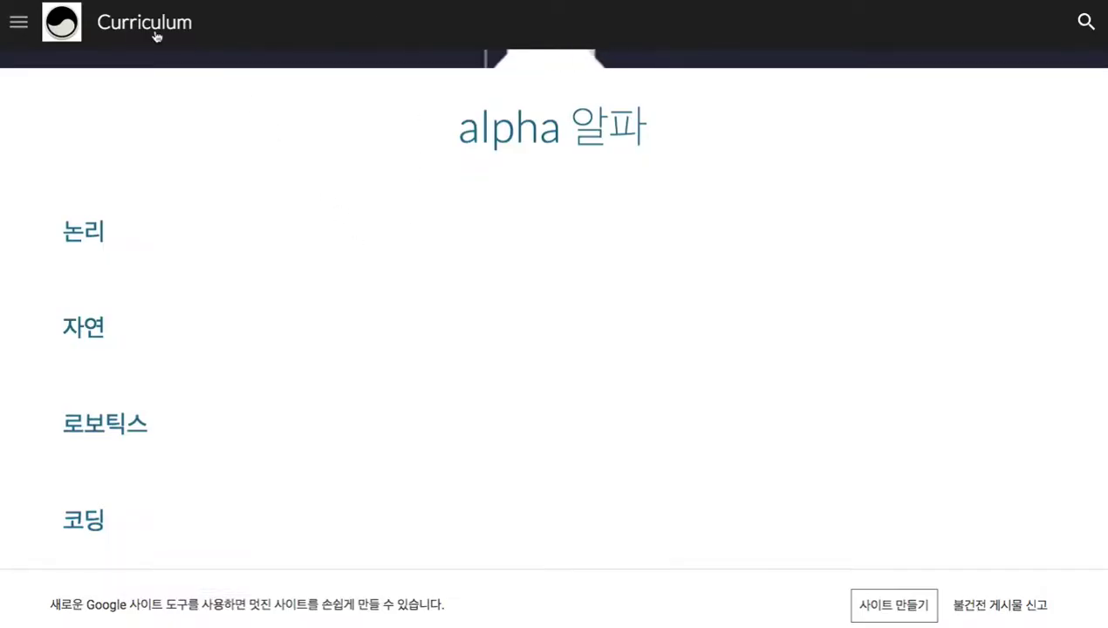
# Switch to the Curriculum website, go through its Greek-letter page list and view the upsilon (υ) page
pyautogui.click(18, 22)
pyautogui.moveTo(234, 180); pyautogui.dragTo(240, 505)
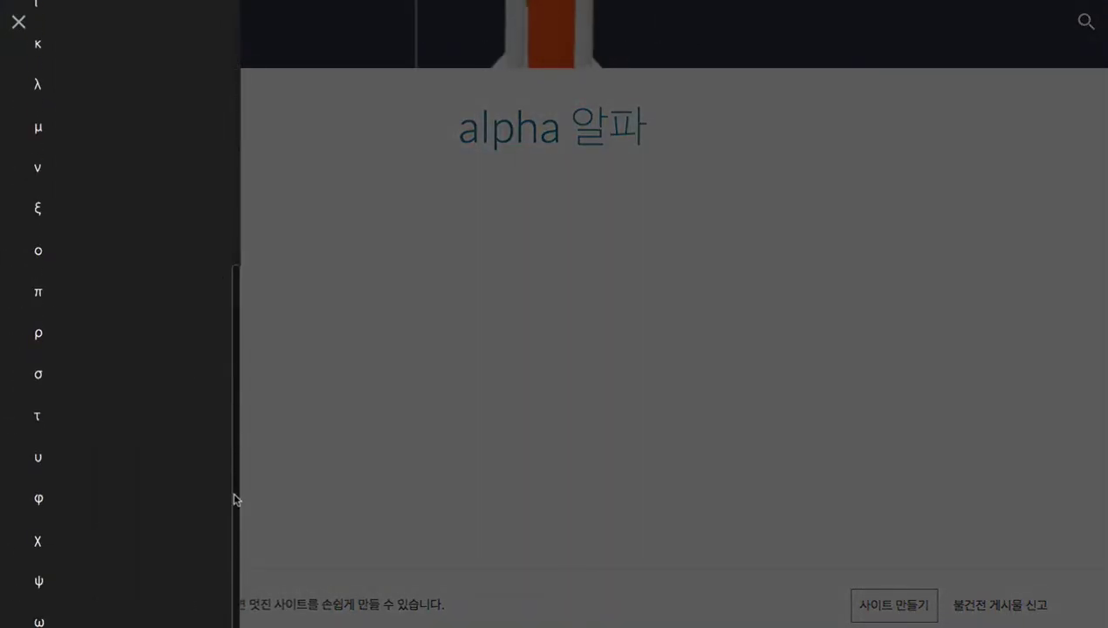
pyautogui.click(168, 460)
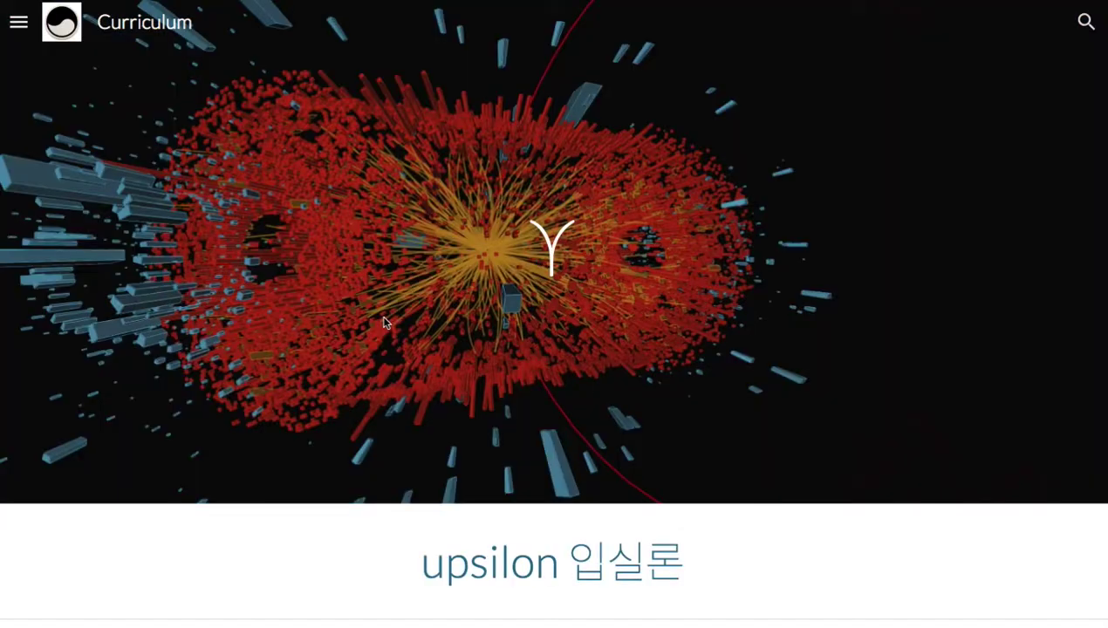
pyautogui.scroll(-1, 407, 314)
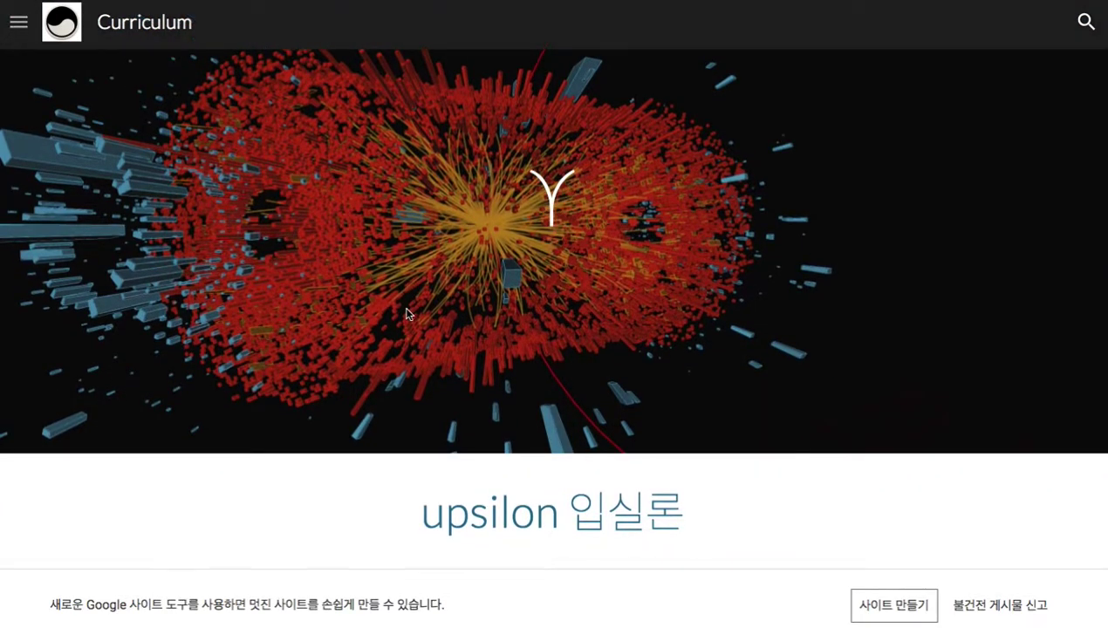
pyautogui.scroll(1, 406, 314)
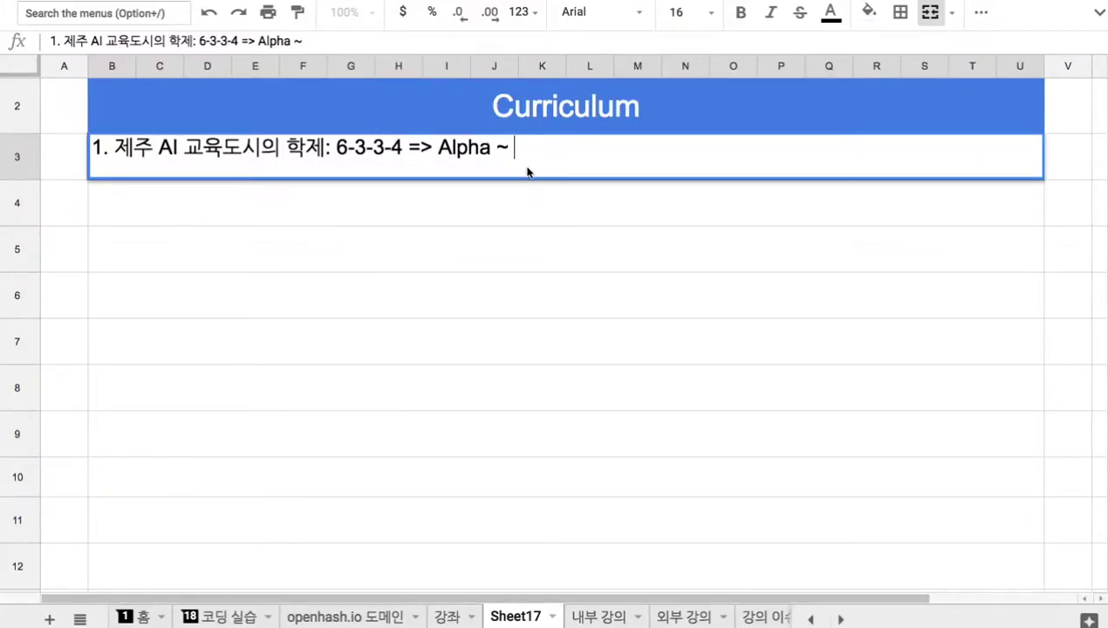
# Return to the spreadsheet and finish the row 3 range with "Upsilon" after "Alpha ~"
pyautogui.write('Ey')
pyautogui.press('BackSpace')
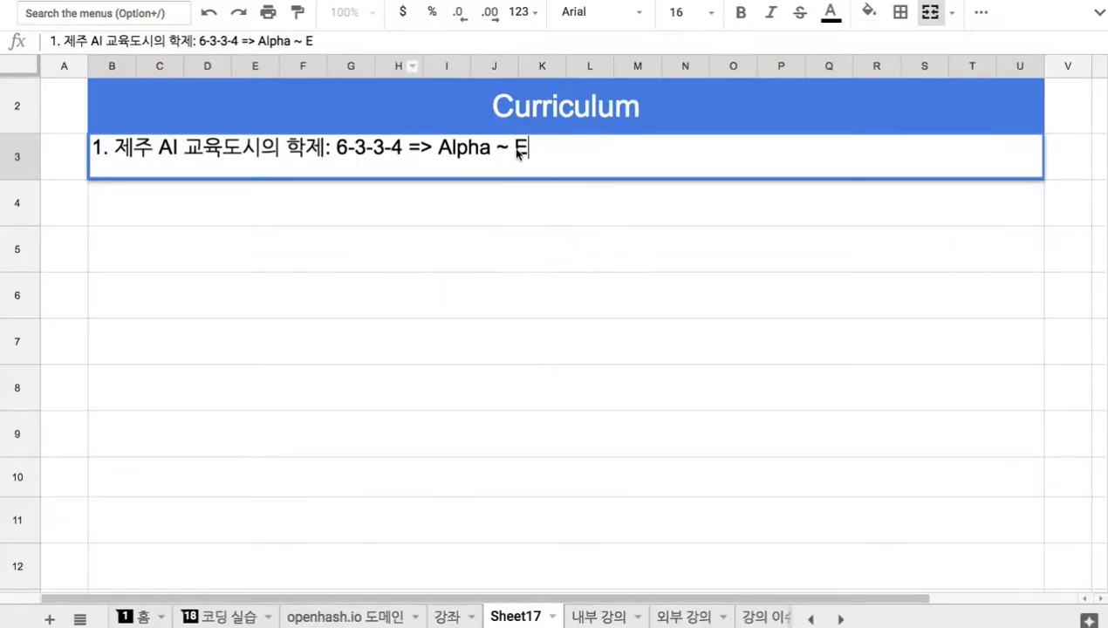
pyautogui.doubleClick(520, 147)
pyautogui.write('Upsilon')
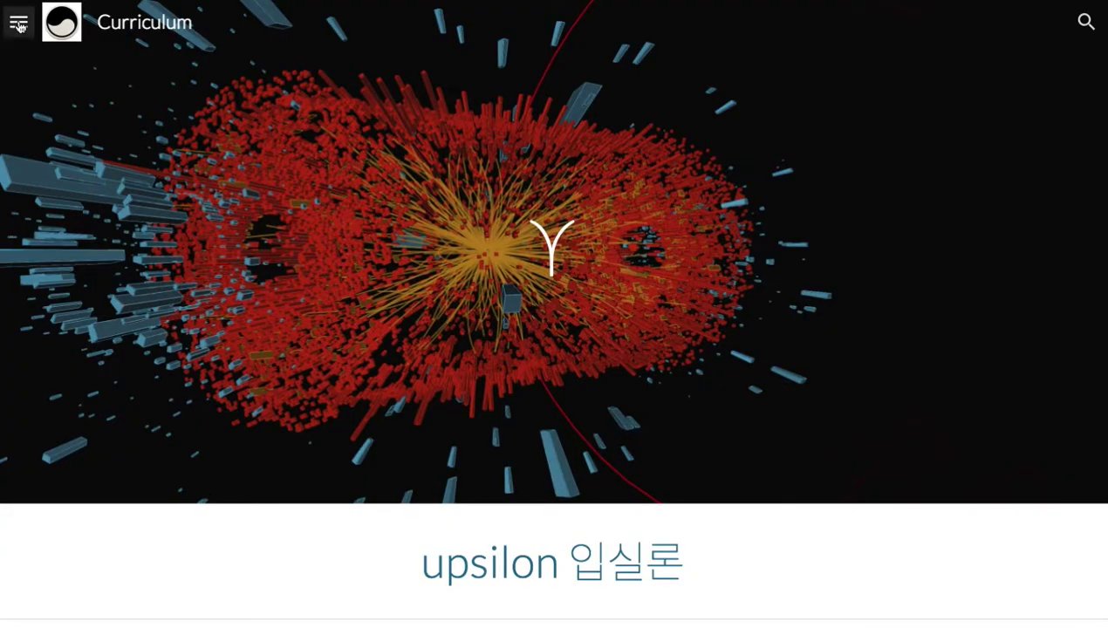
# Switch to the Curriculum website, look through its list of Greek-letter pages and view the lambda (λ) page
pyautogui.click(19, 21)
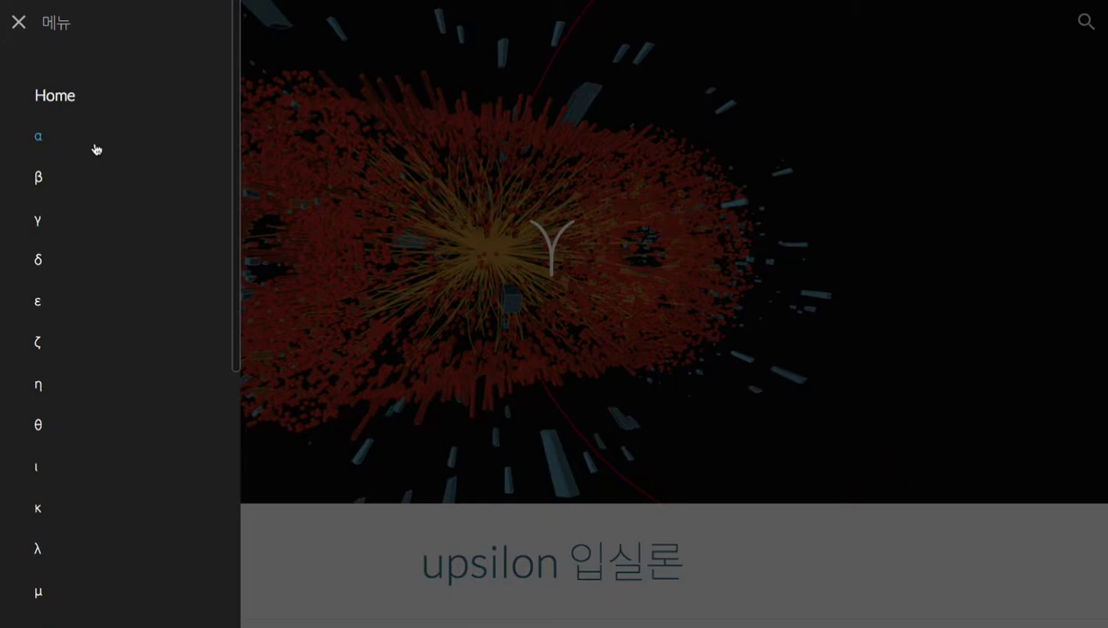
pyautogui.scroll(-1, 237, 193)
pyautogui.moveTo(237, 194); pyautogui.dragTo(236, 349)
pyautogui.click(103, 264)
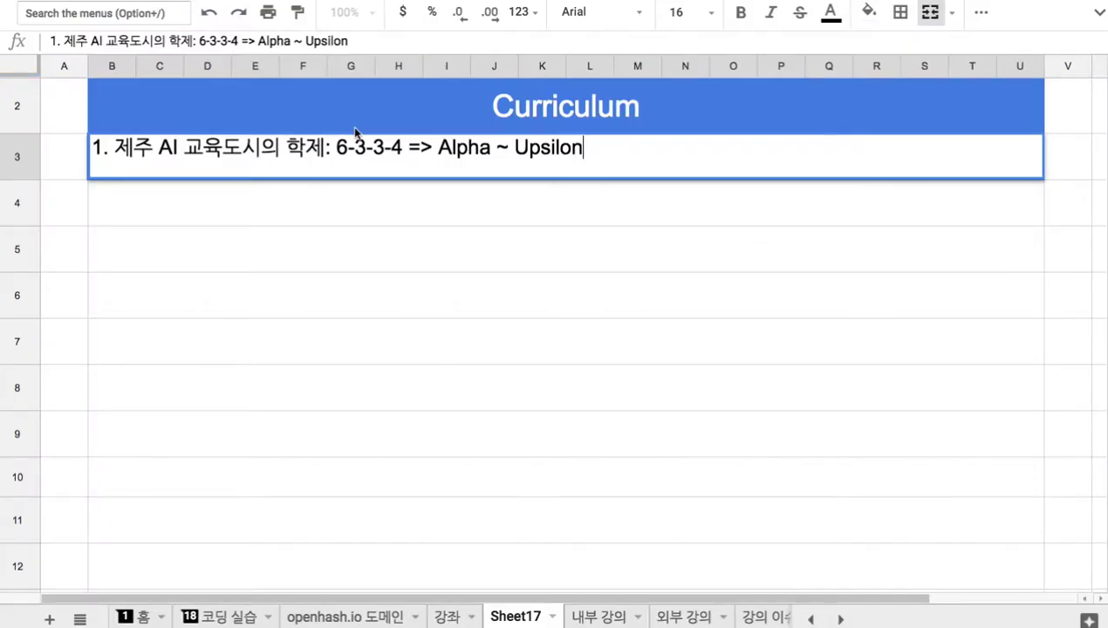
# Return to the spreadsheet and enter "2. 수학과 물리학을 필수적으로 공부" in row 4
pyautogui.click(391, 206)
pyautogui.write('2')
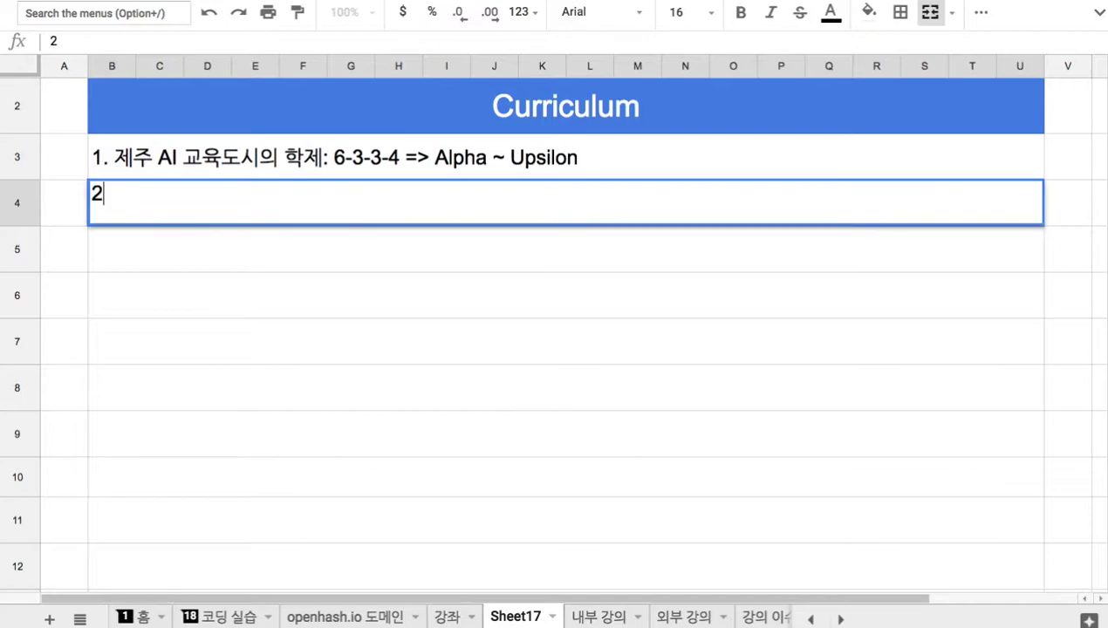
pyautogui.write('. ')
pyautogui.write('tn')
pyautogui.press('BackSpace')
pyautogui.press('BackSpace')
pyautogui.write('수학 과 물리학을 필수적을')
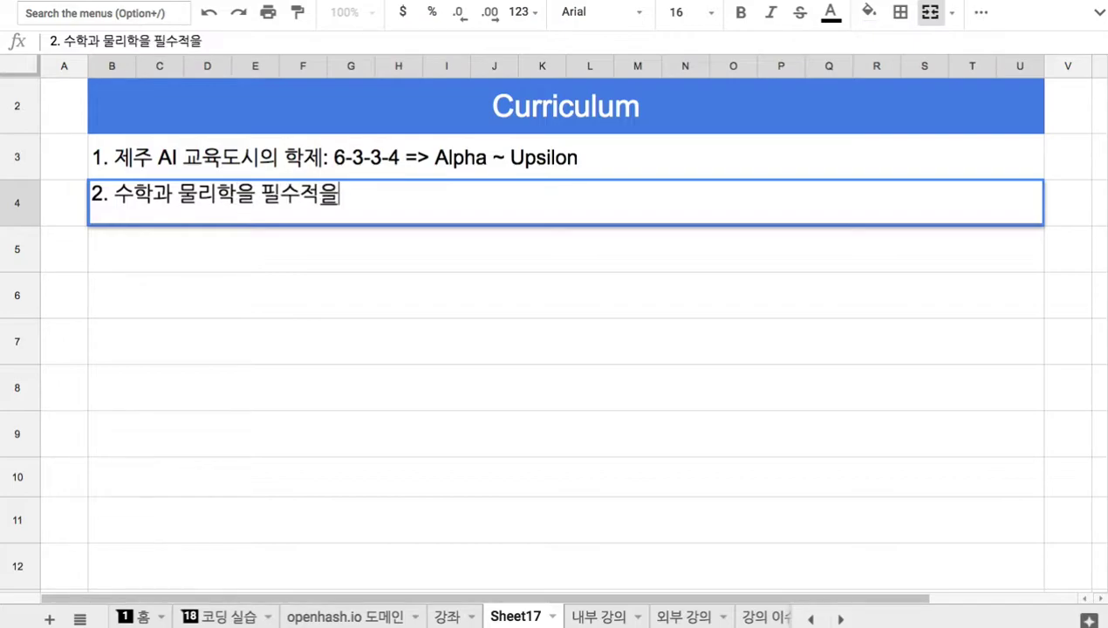
pyautogui.press('BackSpace')
pyautogui.write('으로 공부')
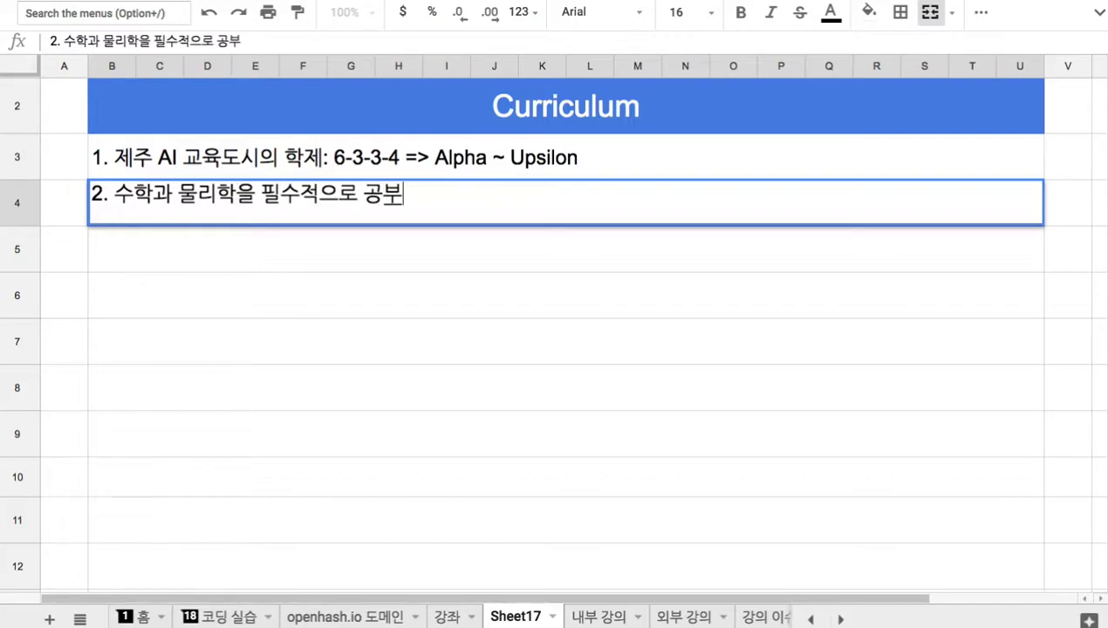
# Append ": 그리스 알파벳" to the row 4 line, highlight those words and check the Curriculum website's page list
pyautogui.write(': 그리스 알')
pyautogui.write('ㅁ')
pyautogui.write('파벳')
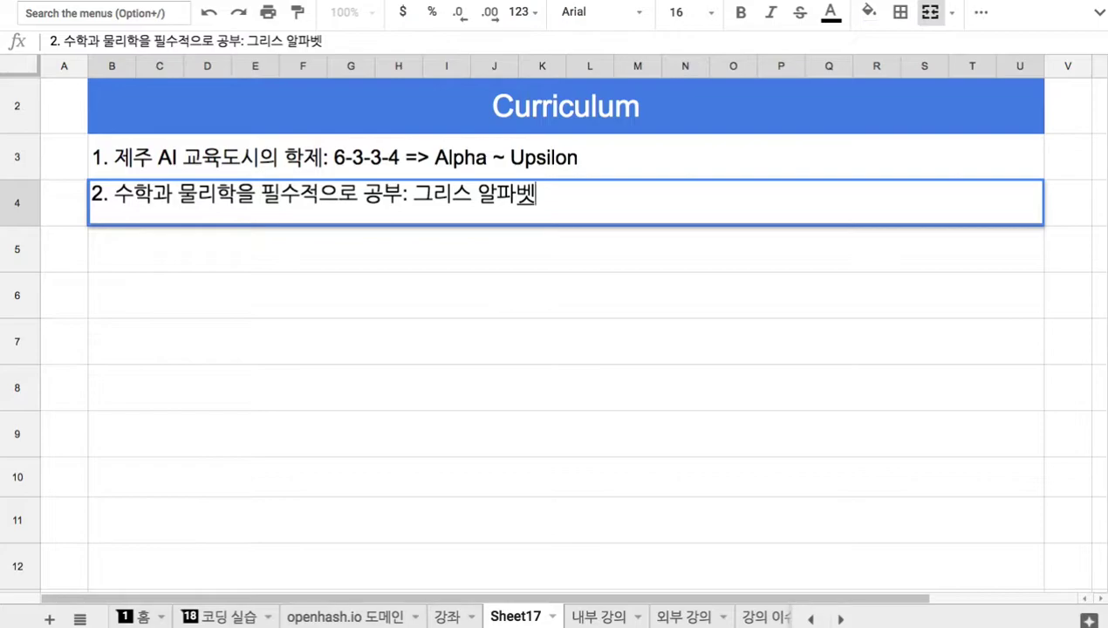
pyautogui.hotkey('alt', 'shift', 'Left')
pyautogui.hotkey('alt', 'shift', 'Left')
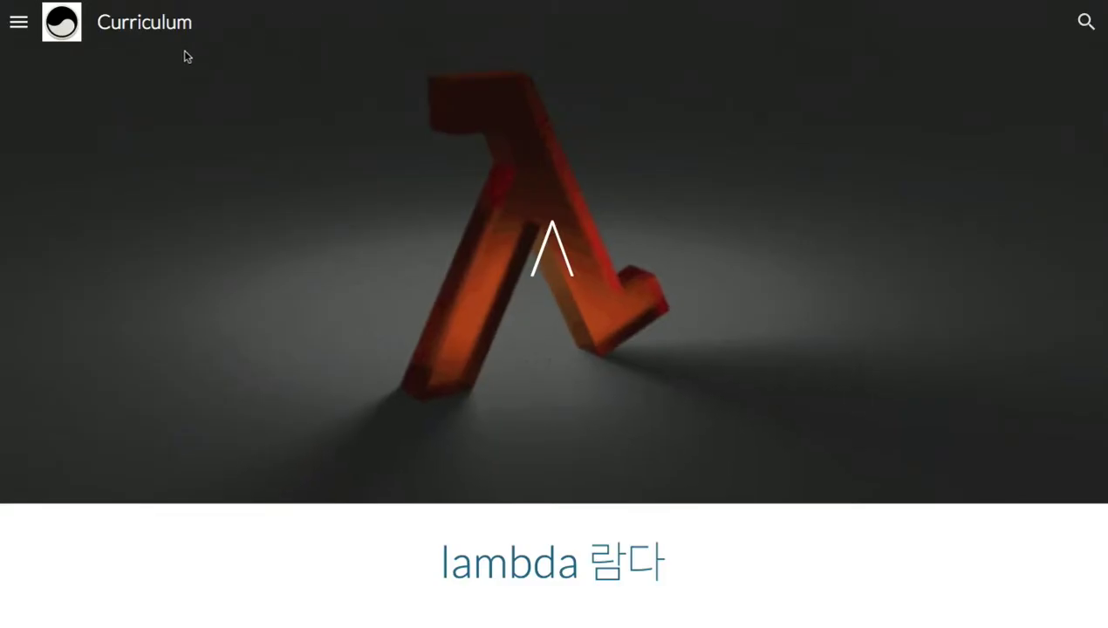
pyautogui.click(19, 22)
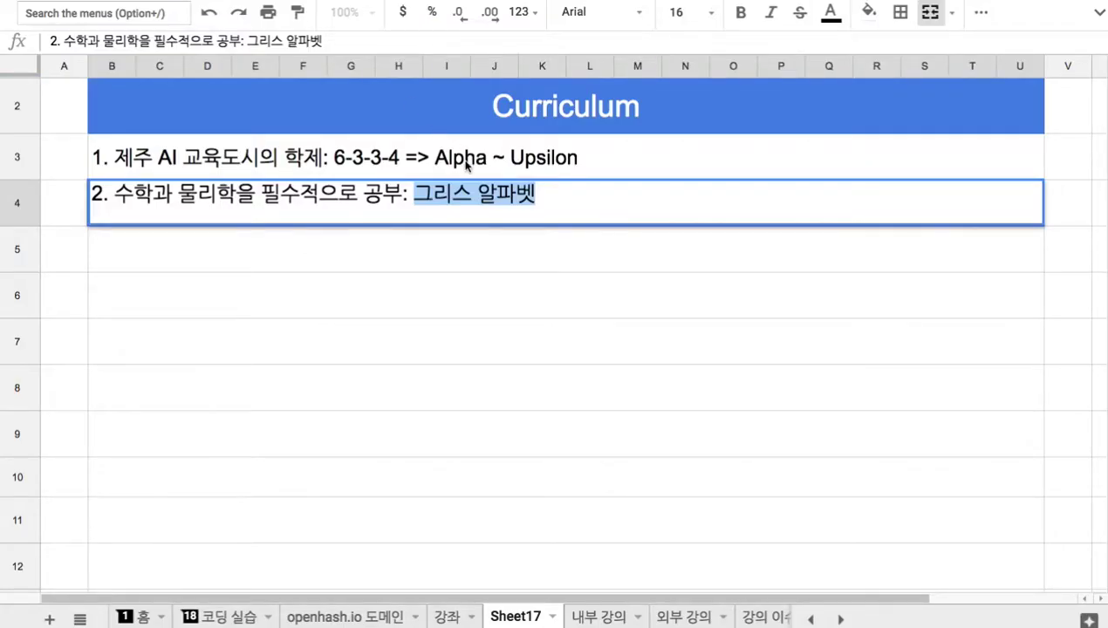
# Back in the spreadsheet, add "(20년 간의 학습 과목들)" after Upsilon in row 3
pyautogui.doubleClick(467, 166)
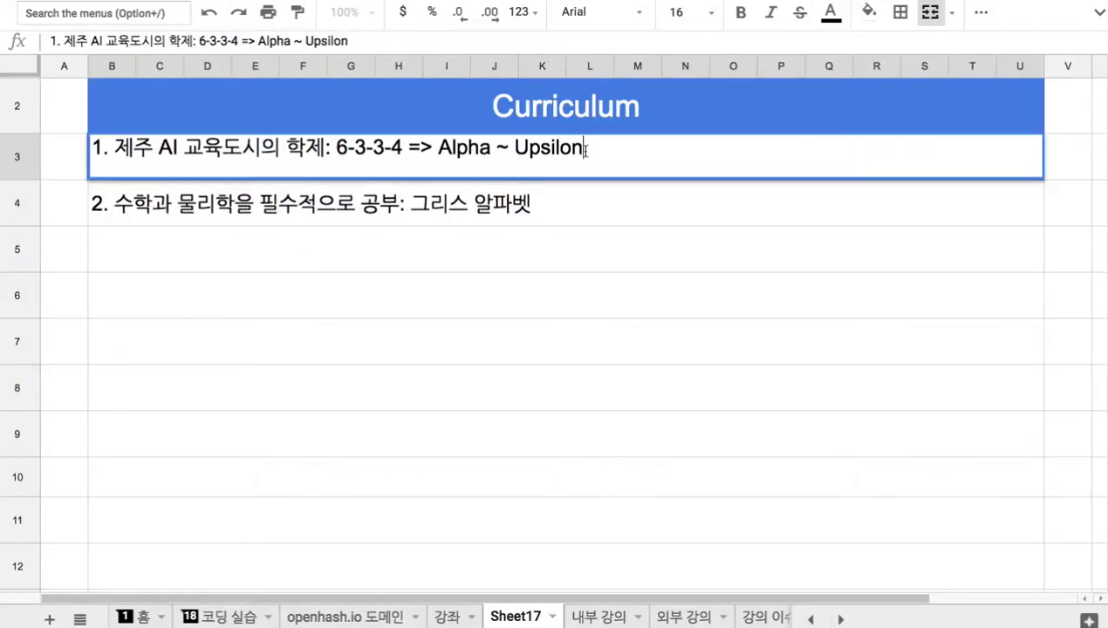
pyautogui.write('(20')
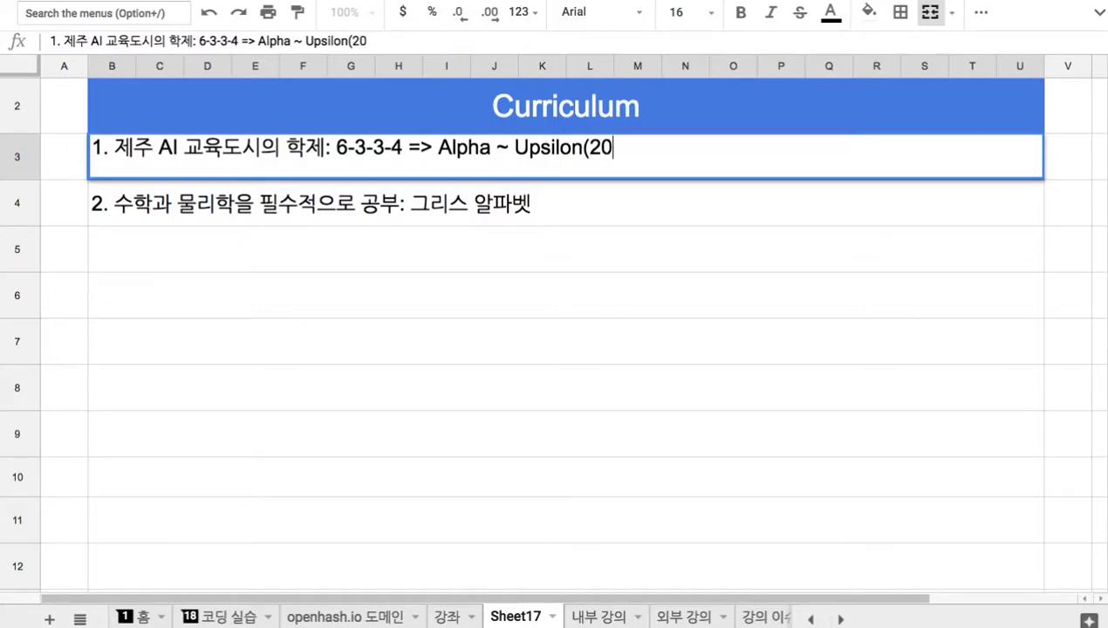
pyautogui.write('년 ㄱ간의 학')
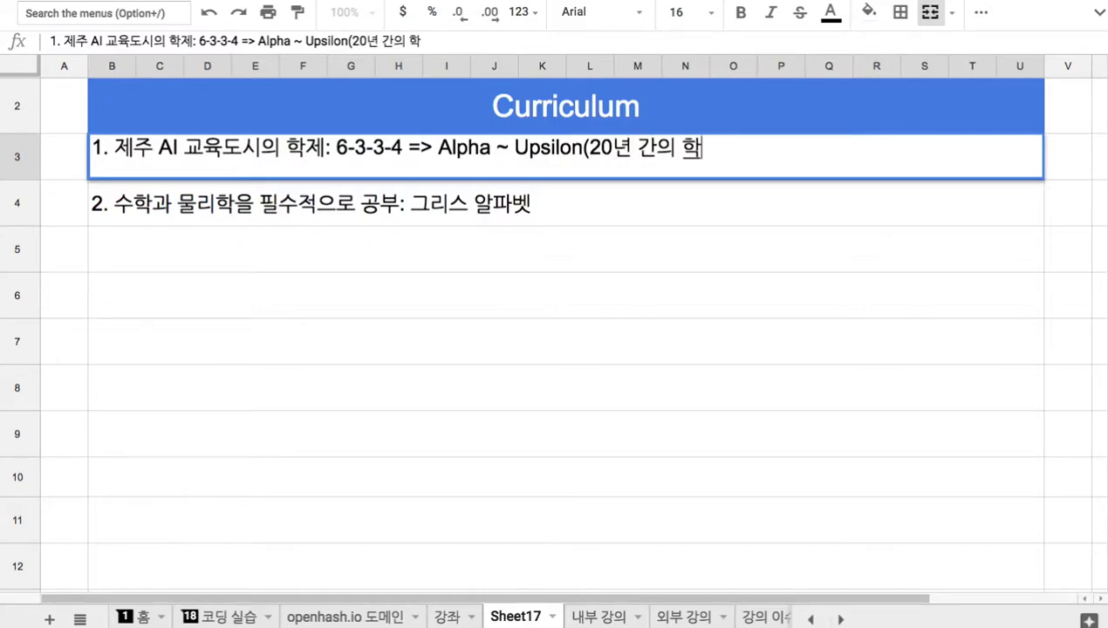
pyautogui.write('습 ')
pyautogui.write('커리')
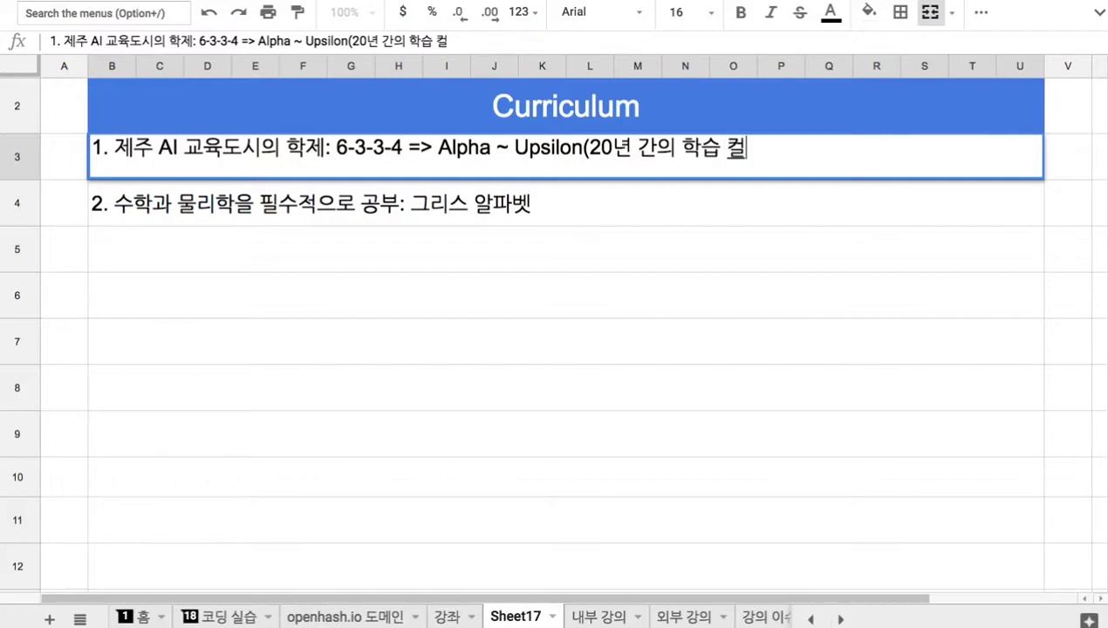
pyautogui.press('BackSpace')
pyautogui.press('BackSpace')
pyautogui.press('BackSpace')
pyautogui.write('과목들)')
# Insert "(18년 동안의 학습 과목들)" right after 6-3-3-4 in row 3 and highlight parts of the line
pyautogui.click(403, 147)
pyautogui.write('(18년 동')
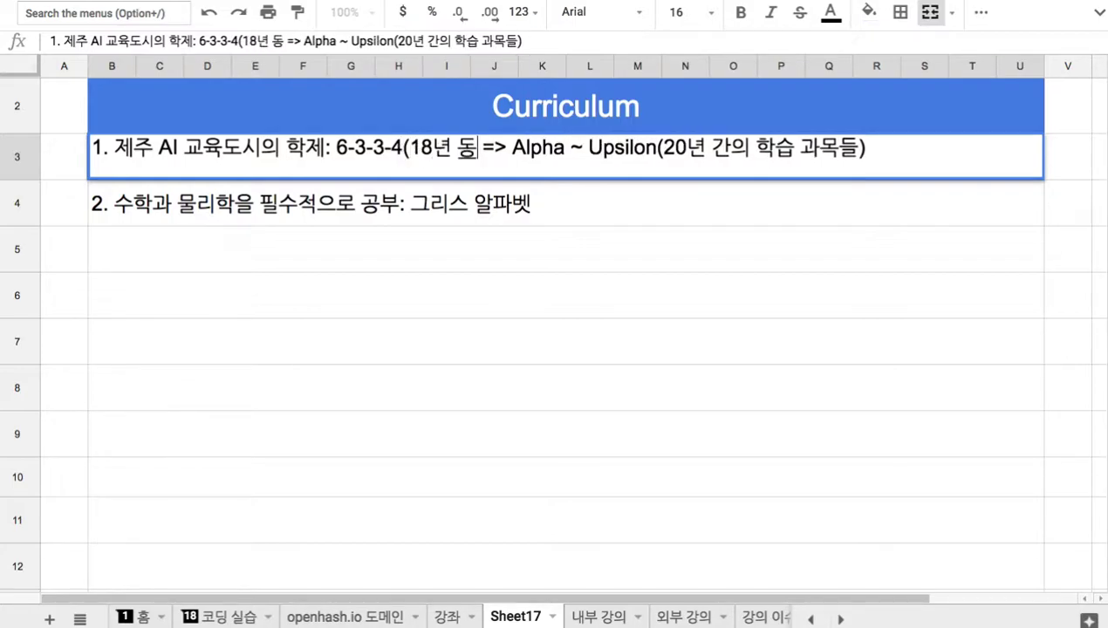
pyautogui.write('안의 학습 괌')
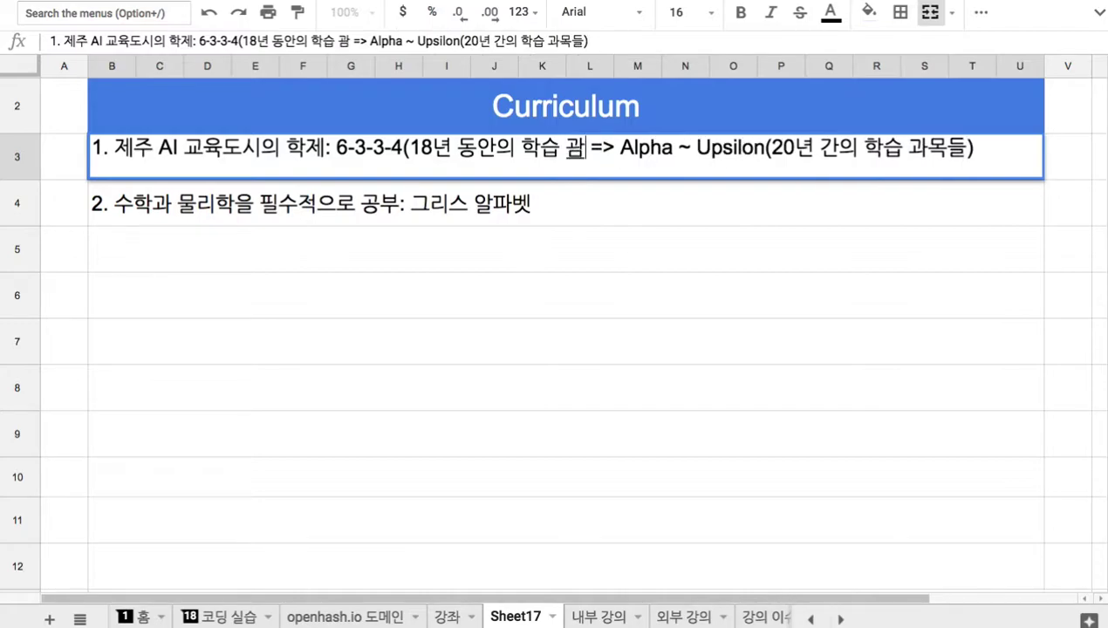
pyautogui.write('목들)')
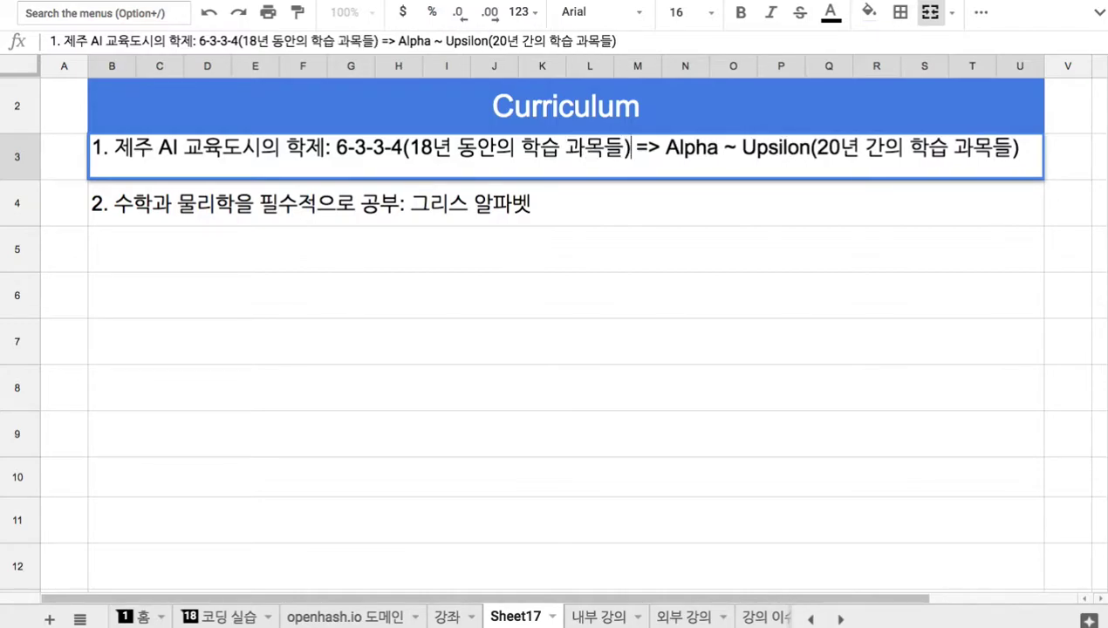
pyautogui.moveTo(335, 149); pyautogui.dragTo(401, 149)
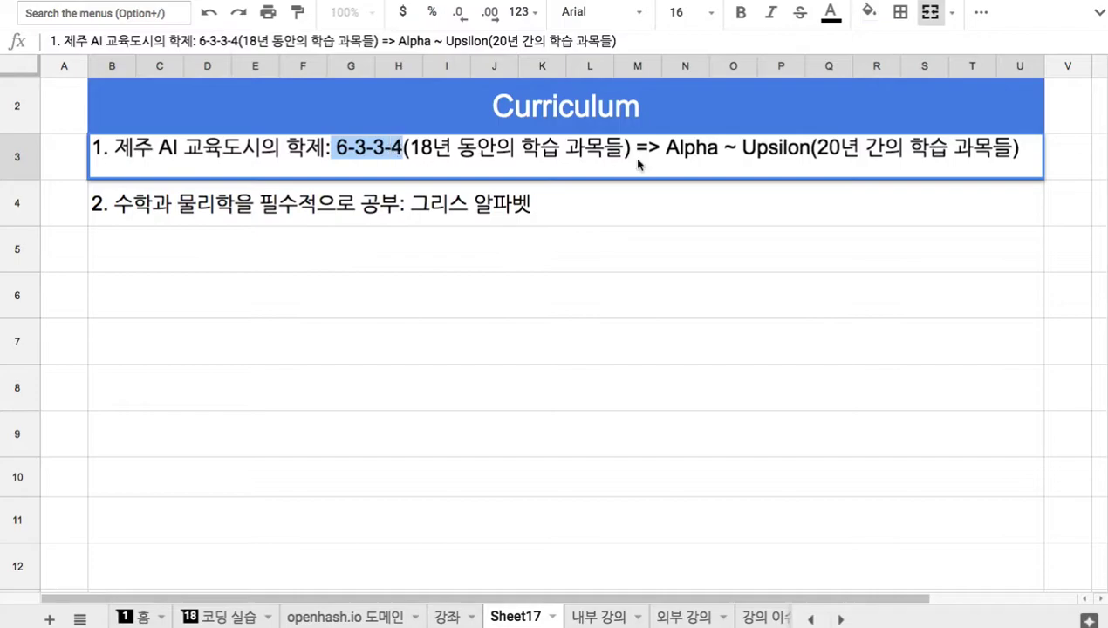
pyautogui.moveTo(666, 149); pyautogui.dragTo(883, 150)
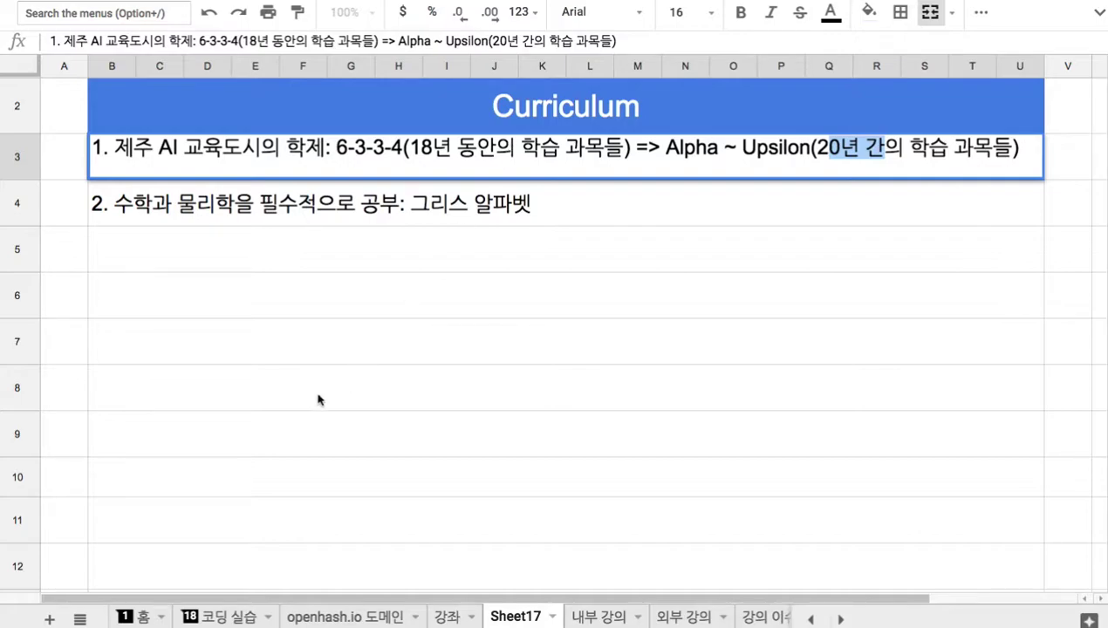
# Examine the course roadmap on the 홈 sheet from kindergarten down to graduate level, and return to Sheet17
pyautogui.click(144, 616)
pyautogui.scroll(20, 240, 511)
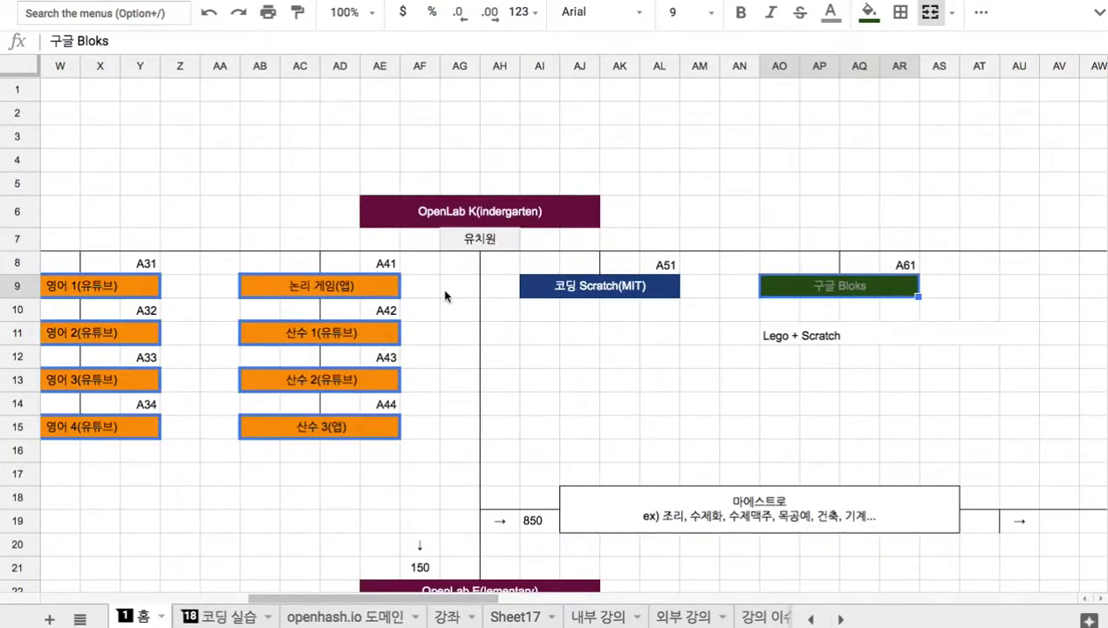
pyautogui.hscroll(-4, 445, 292)
pyautogui.scroll(-13, 435, 306)
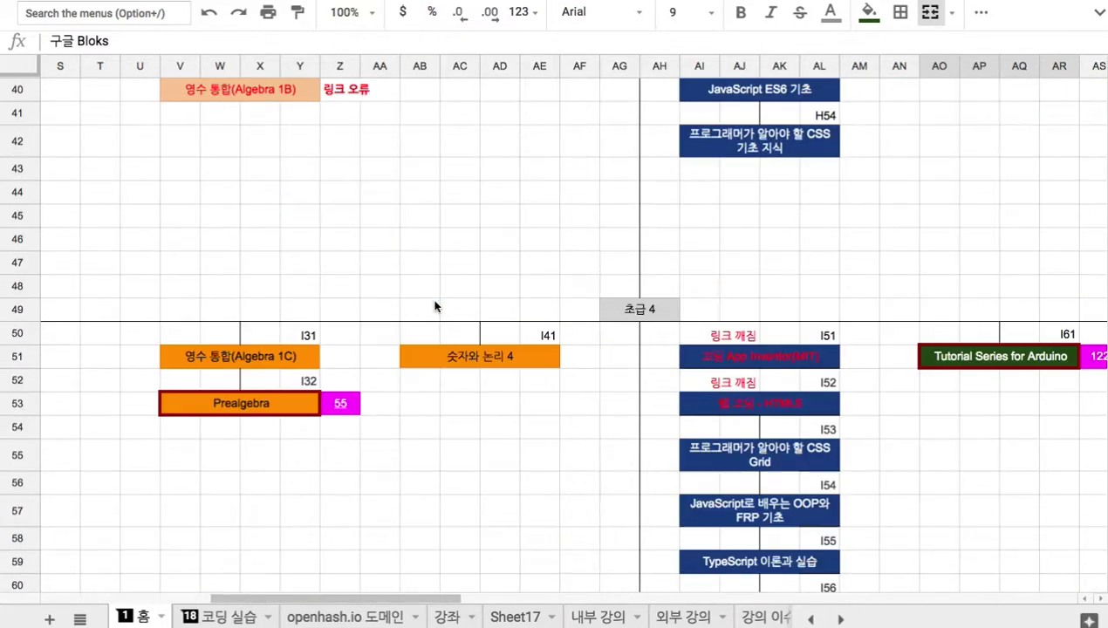
pyautogui.scroll(-20, 435, 306)
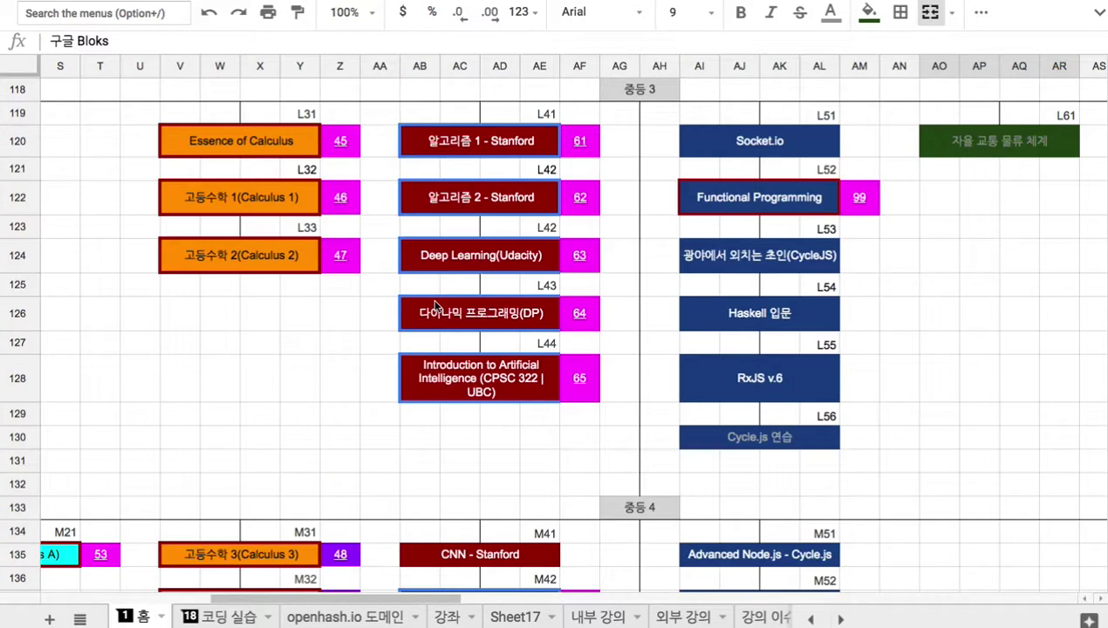
pyautogui.scroll(-20, 436, 306)
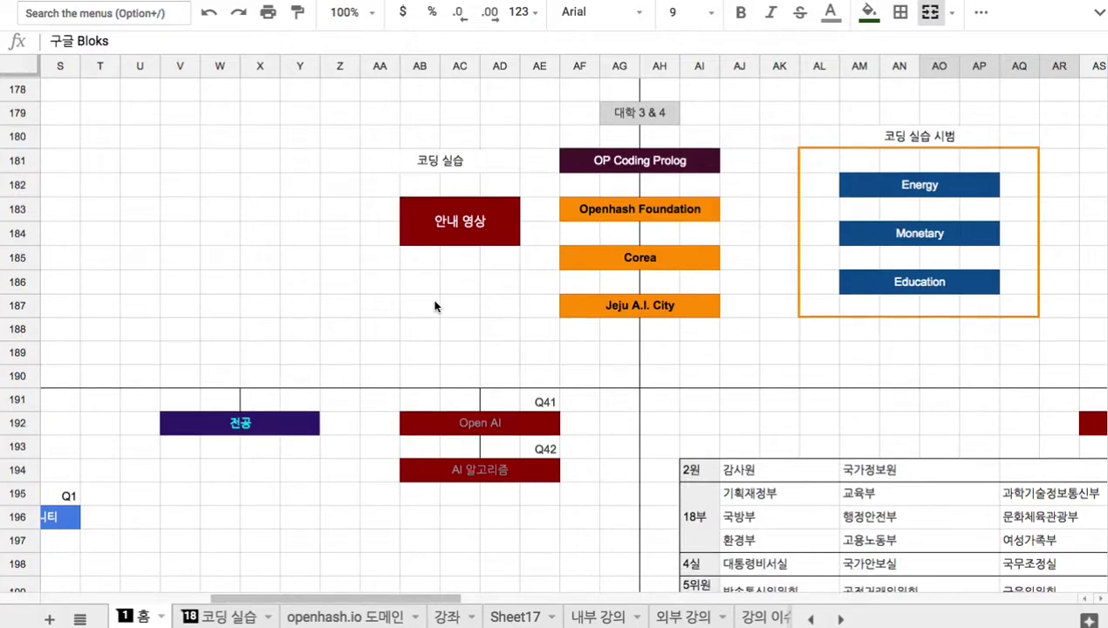
pyautogui.scroll(-4, 436, 306)
pyautogui.scroll(4, 436, 306)
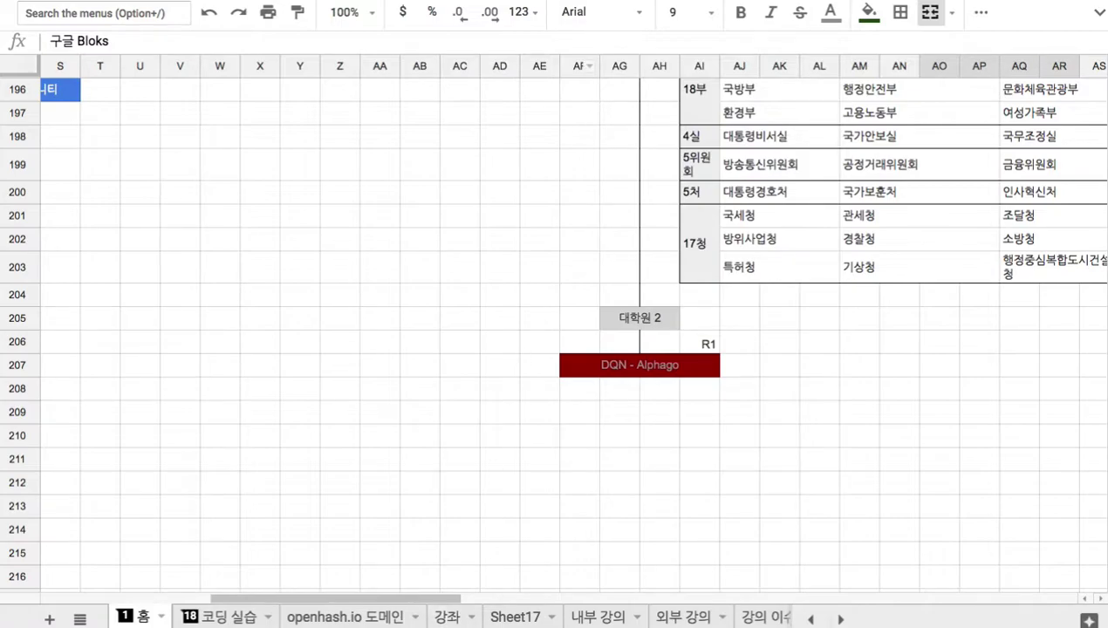
pyautogui.click(508, 617)
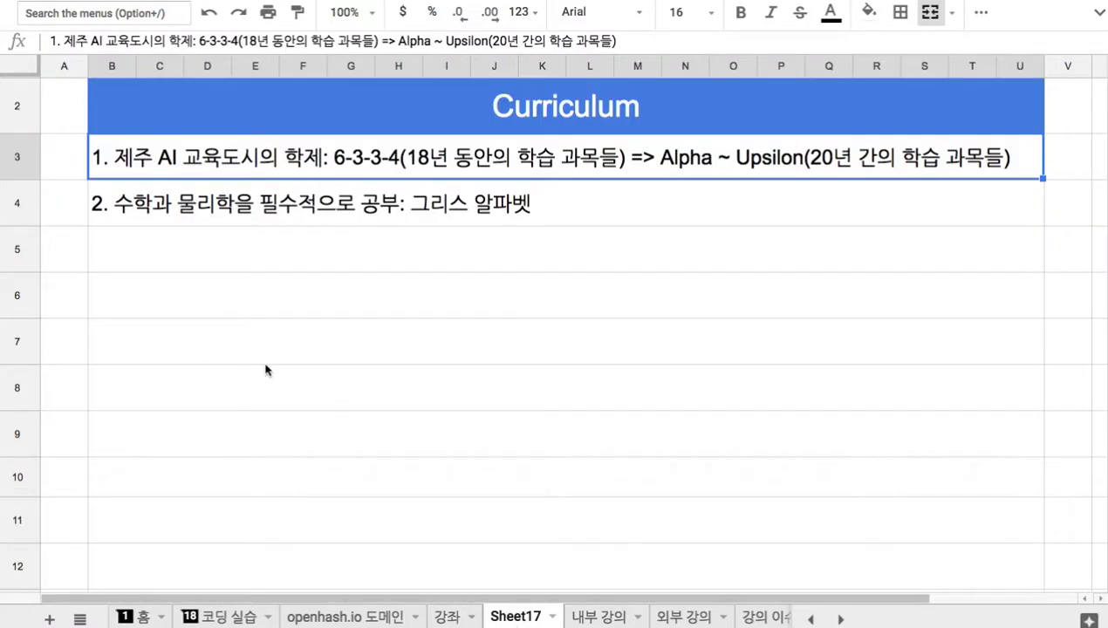
# Enter "3. 학년, 학급, 전공 => X" as the third outline line in row 5
pyautogui.click(227, 260)
pyautogui.write('3. 학년, ㅎ학급, 전공')
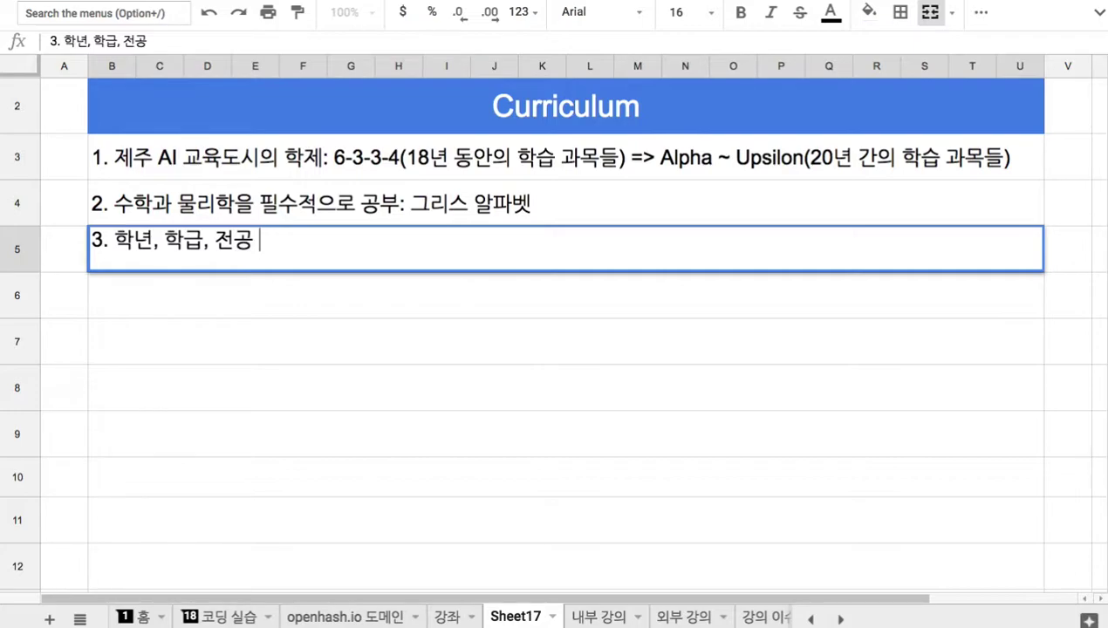
pyautogui.write(' => X')
pyautogui.press('Return')
# Enter "4. 뷔페식으로 원하는 과목과 수준을 스스로 선택해서 학습을 진행(Self-paced learning)" as the fourth outline line in row 6
pyautogui.write('4. ')
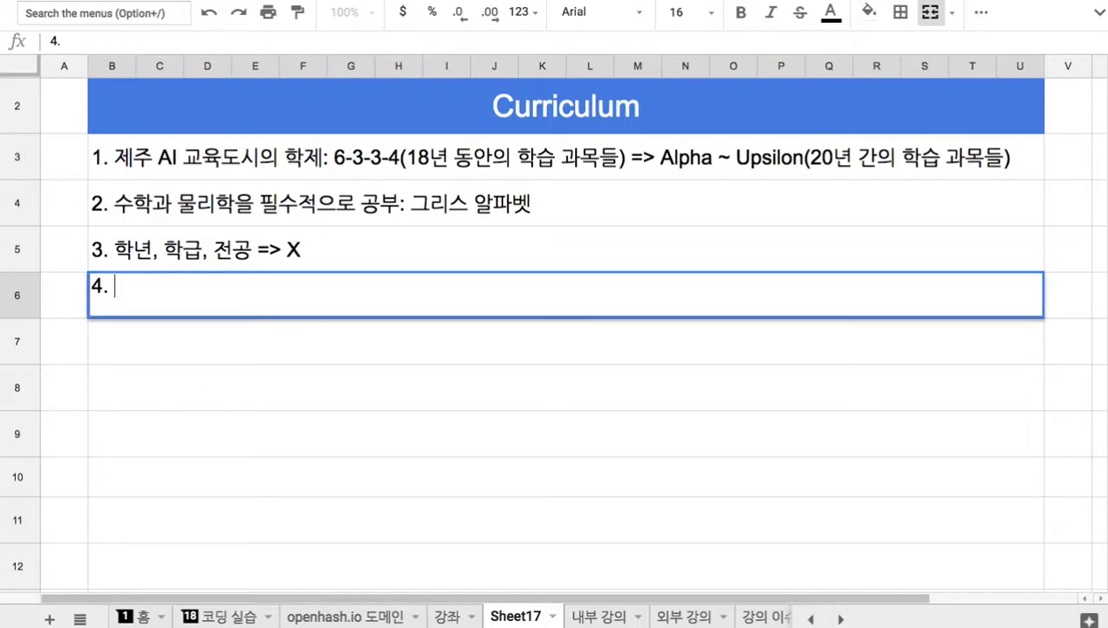
pyautogui.write('q')
pyautogui.press('BackSpace')
pyautogui.write('부뷔페식으로 ㅇ')
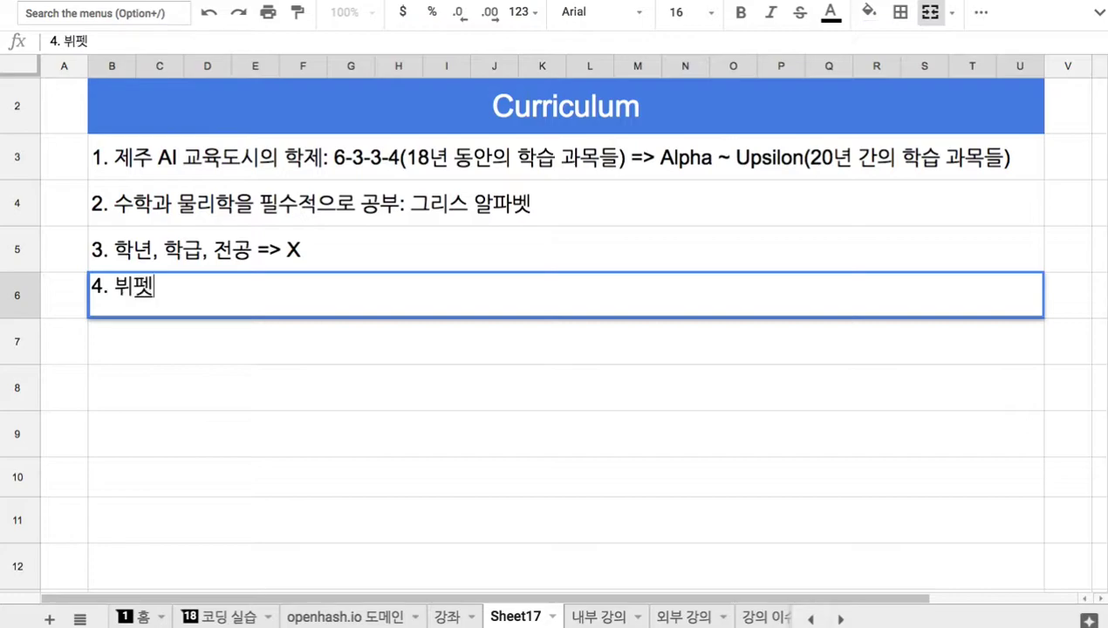
pyautogui.write('는 과목')
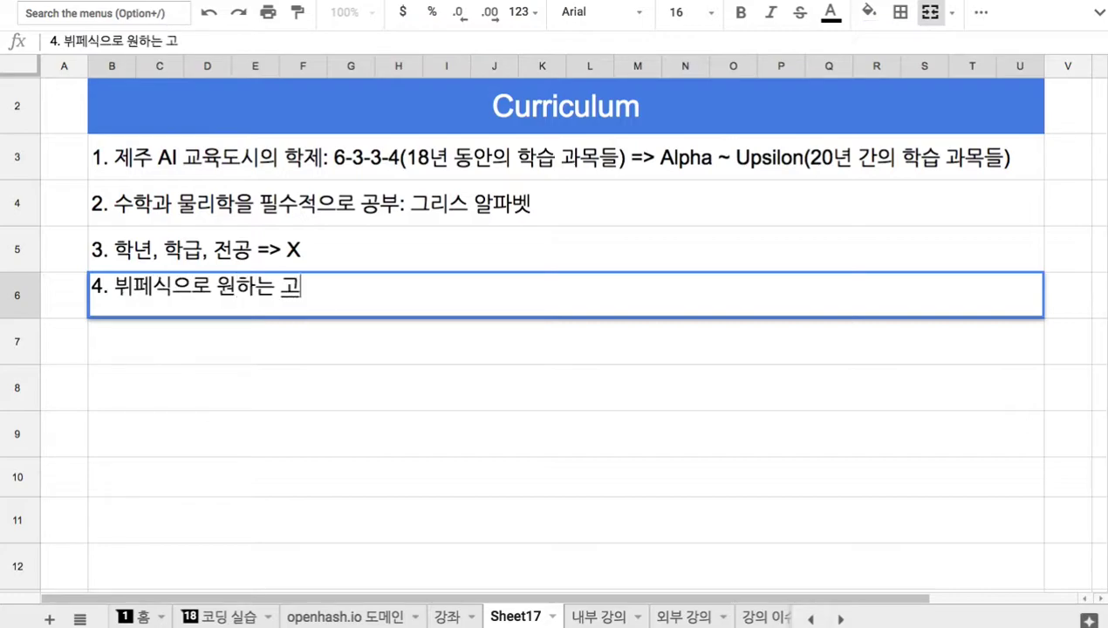
pyautogui.write('과 수준을 스슬')
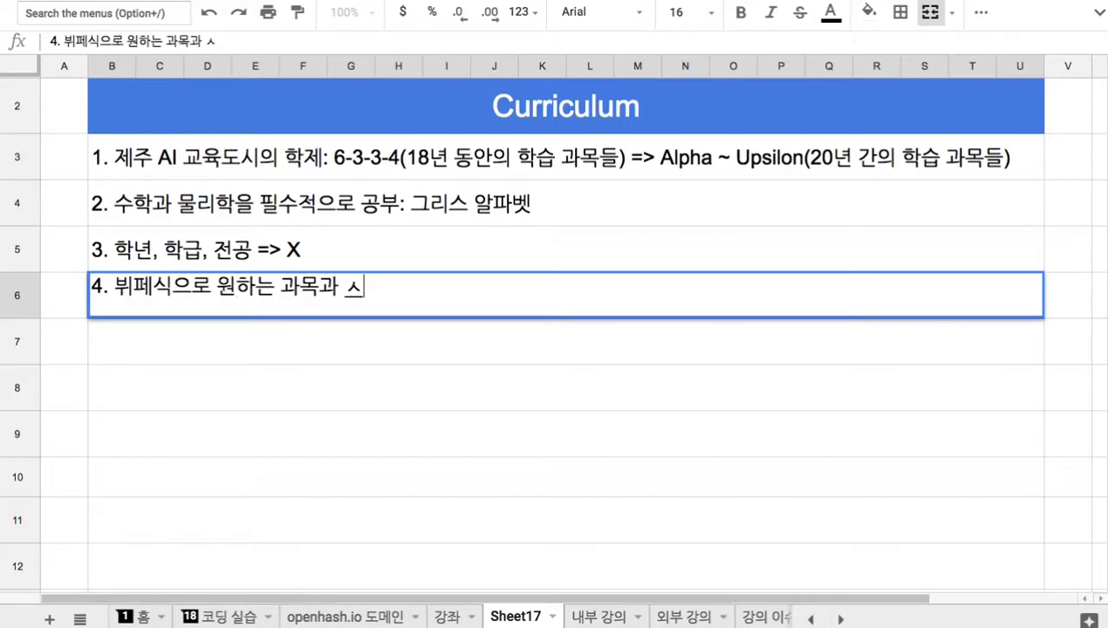
pyautogui.write('로 선택해')
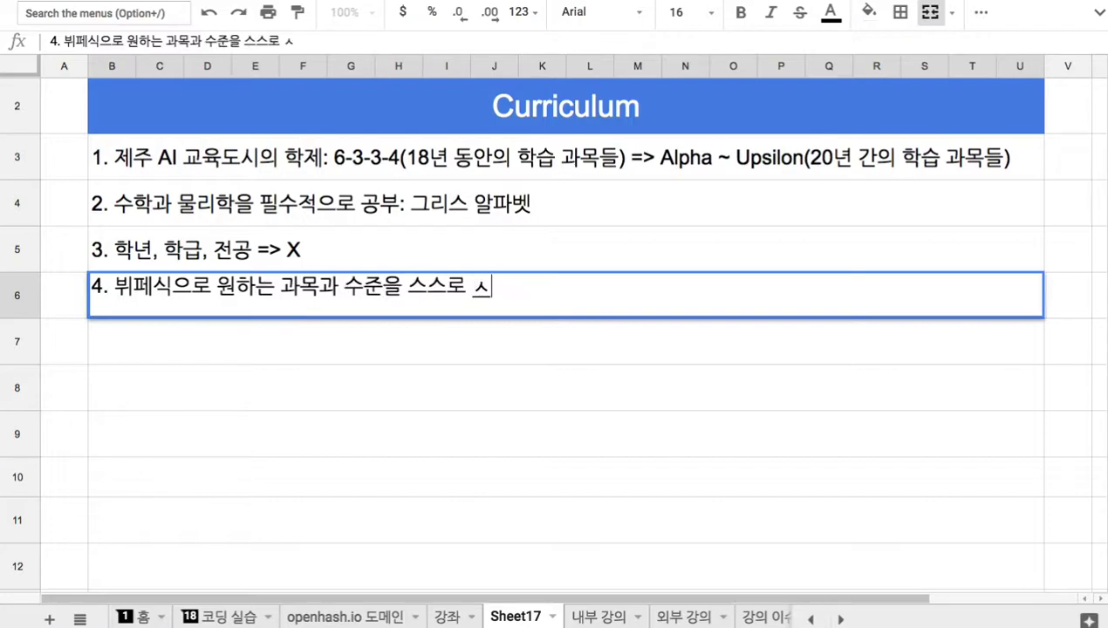
pyautogui.write('서 학습을 짏')
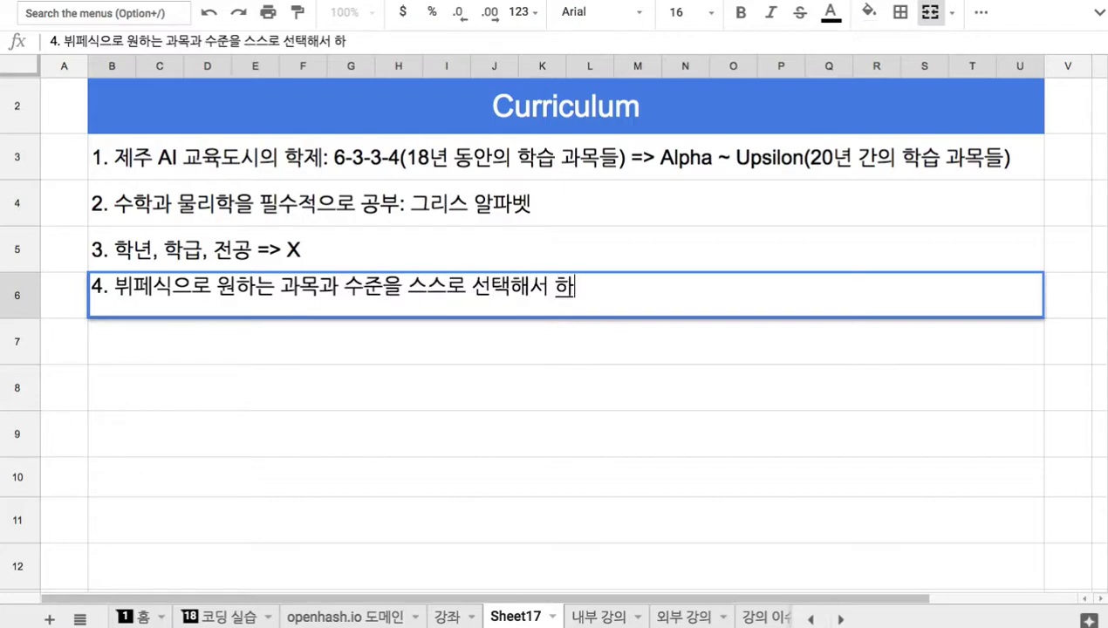
pyautogui.write('행')
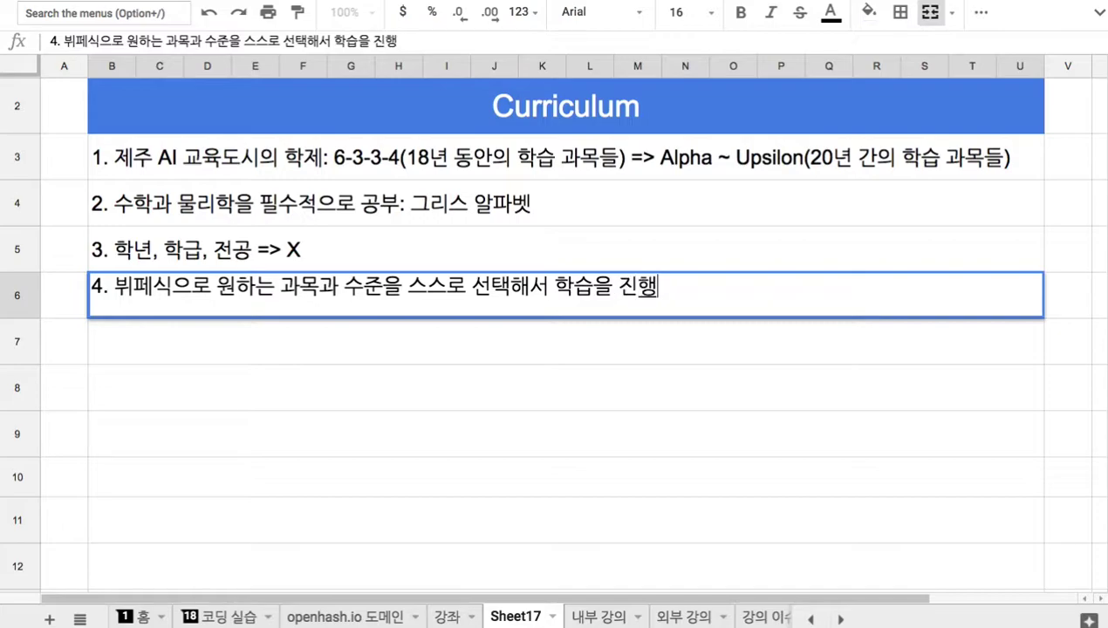
pyautogui.write('(Self')
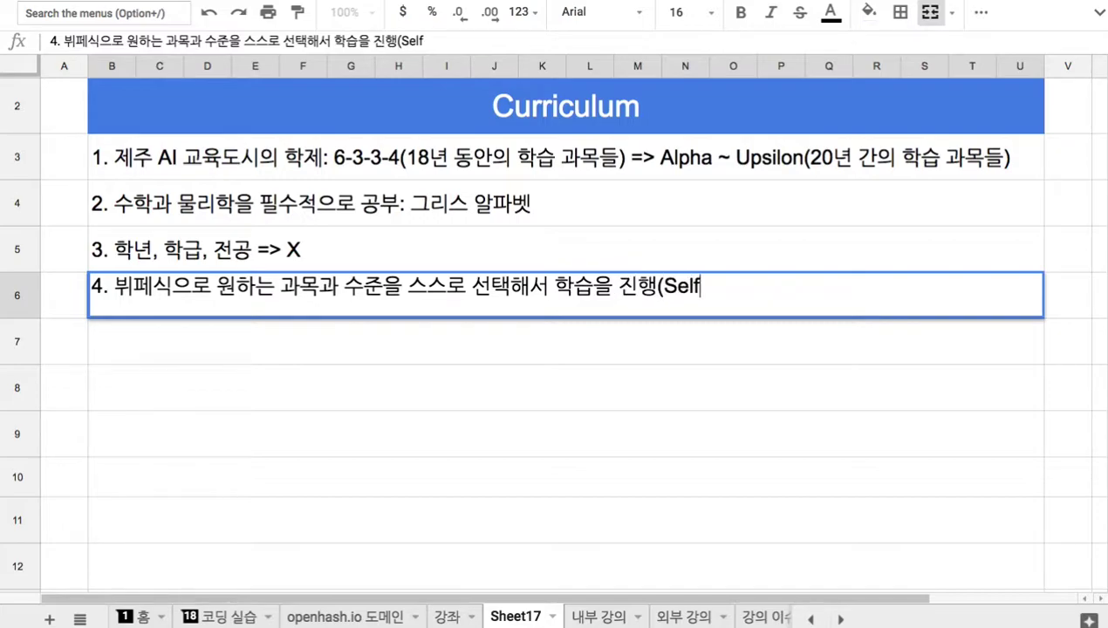
pyautogui.write('-paced l')
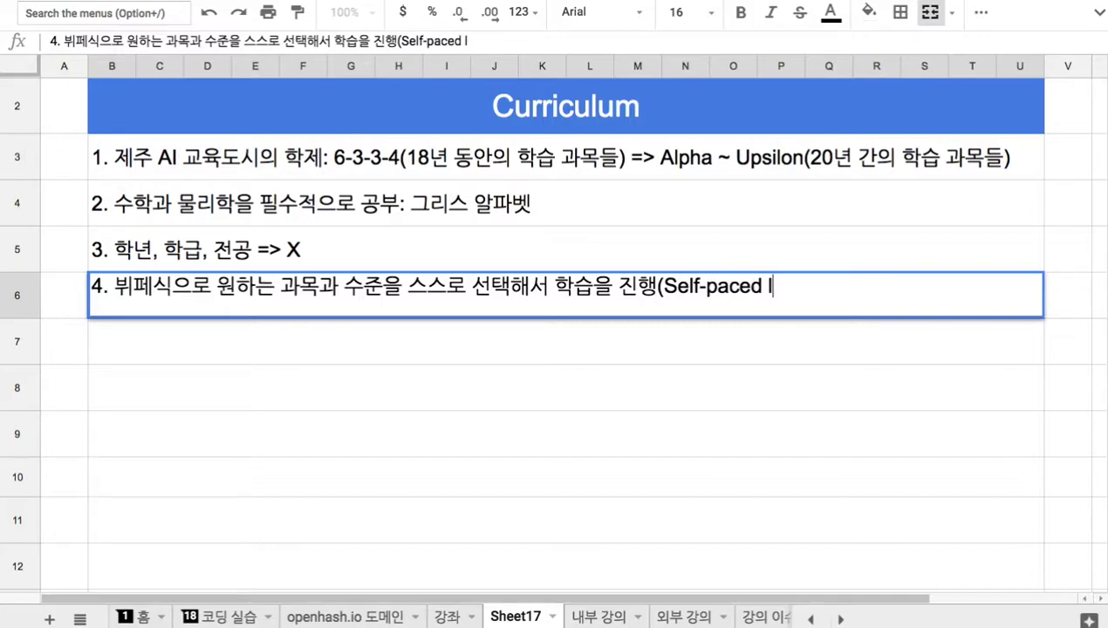
pyautogui.write('earning)')
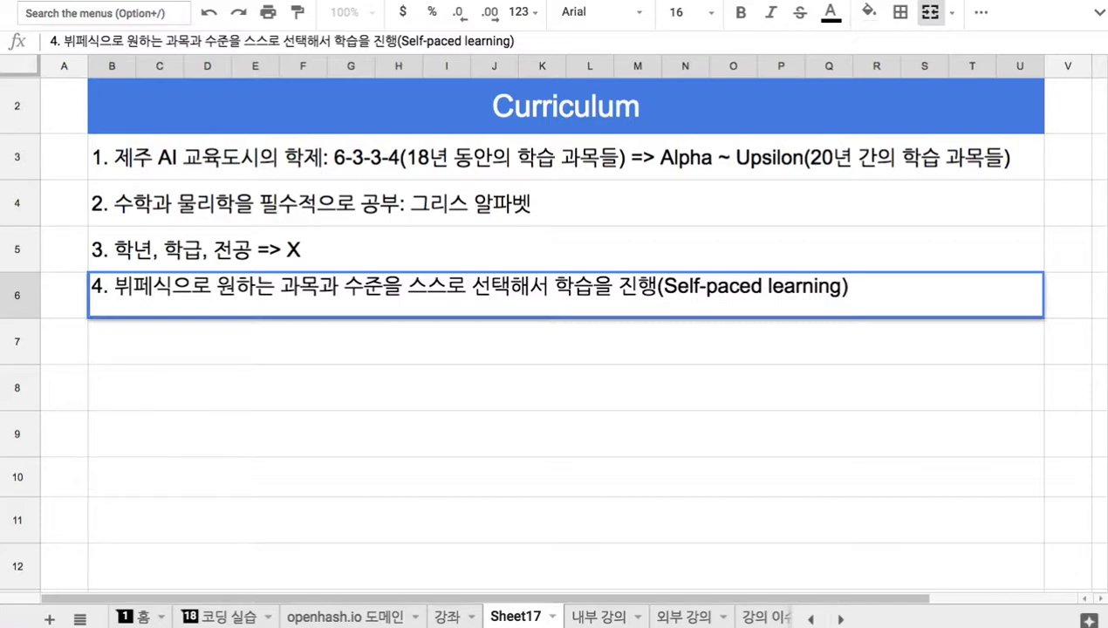
pyautogui.click(233, 238)
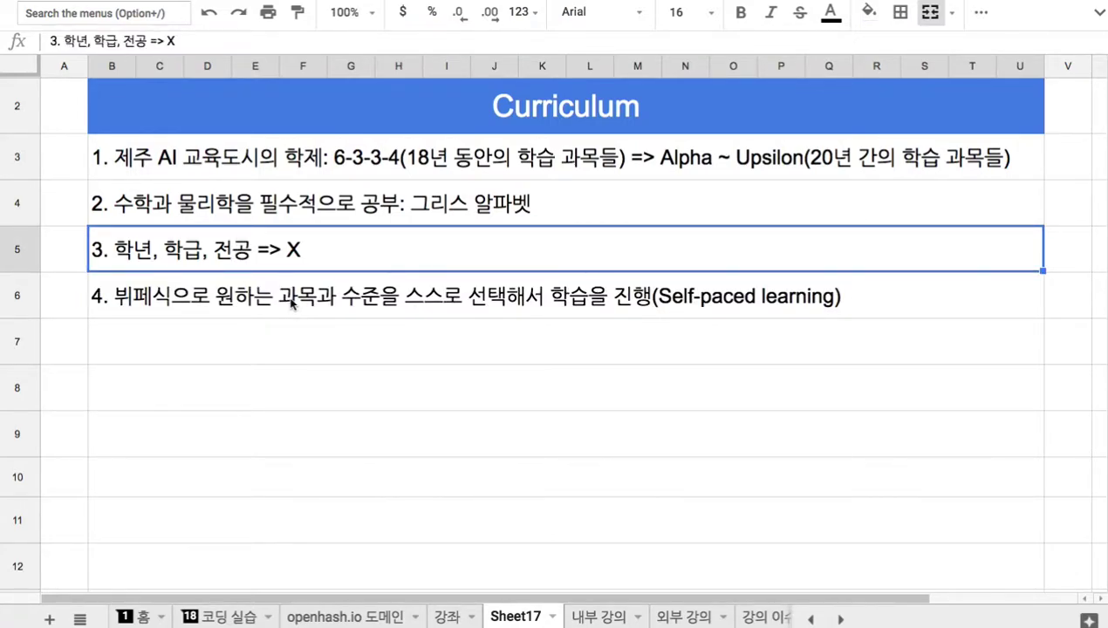
# Highlight "과목" and the "스스로 선택해서" part of the row 6 line for emphasis
pyautogui.doubleClick(291, 298)
pyautogui.moveTo(280, 289); pyautogui.dragTo(323, 292)
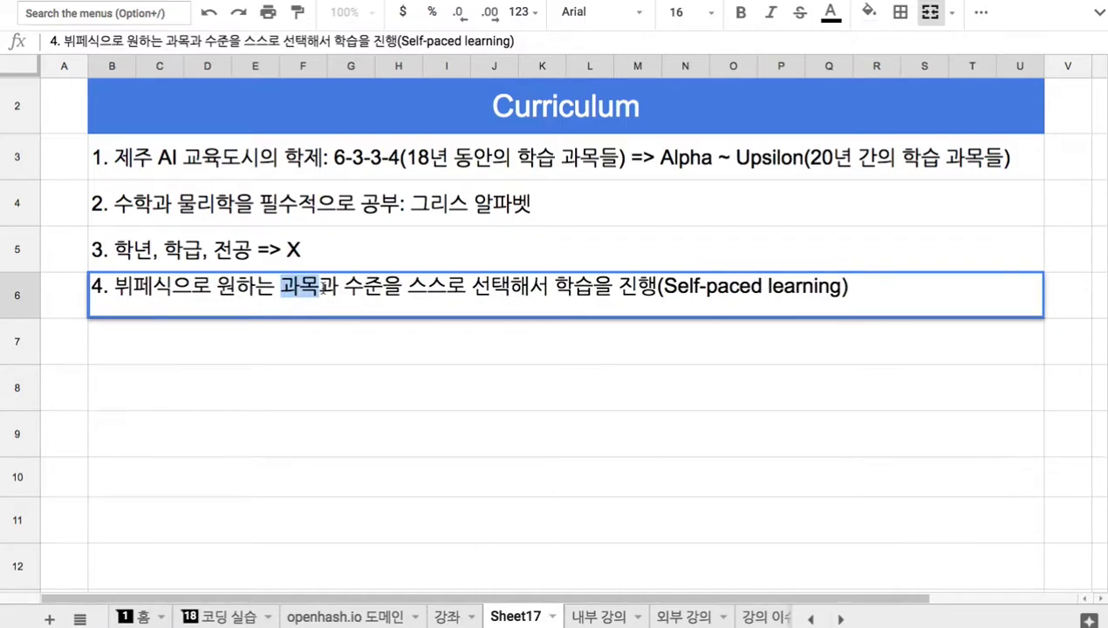
pyautogui.click(346, 344)
pyautogui.click(397, 301)
pyautogui.doubleClick(395, 302)
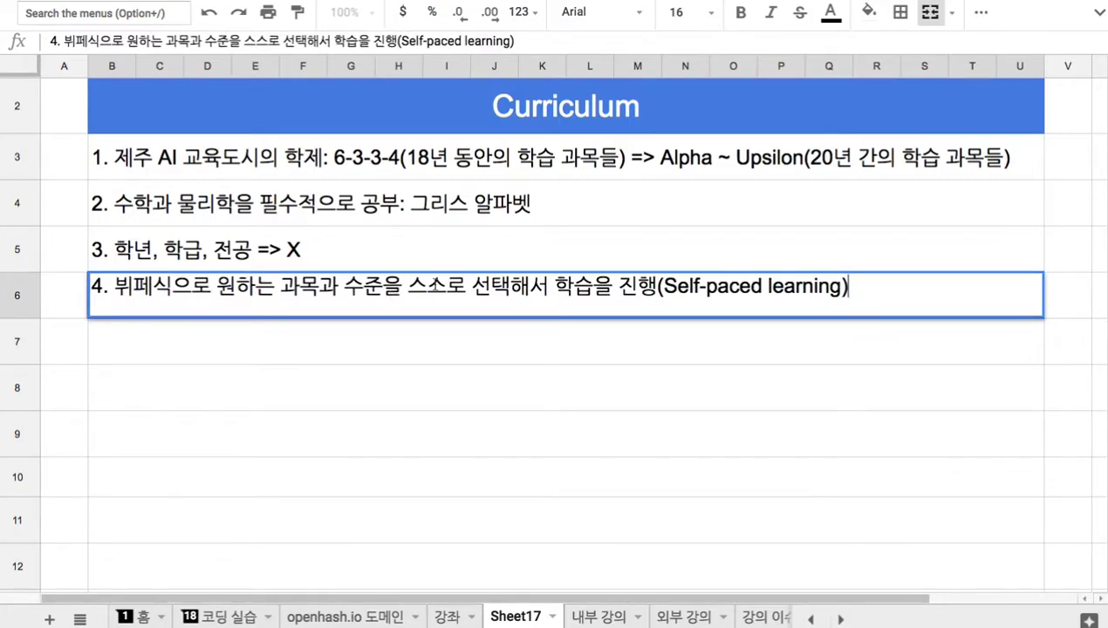
pyautogui.moveTo(382, 286); pyautogui.dragTo(540, 290)
# Enter the sub-item "1) 유치원부터 스스로 공부하는 습관을 양성" in row 7
pyautogui.click(371, 342)
pyautogui.write('1) tmtm')
pyautogui.press('BackSpace')
pyautogui.press('BackSpace')
pyautogui.press('BackSpace')
pyautogui.press('BackSpace')
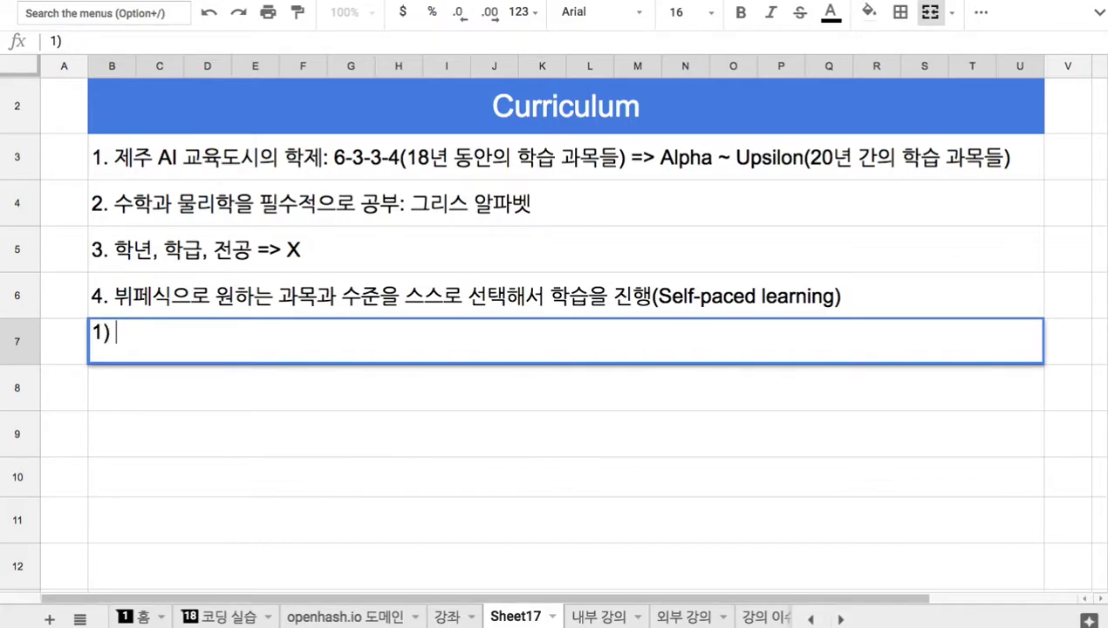
pyautogui.write('유치원')
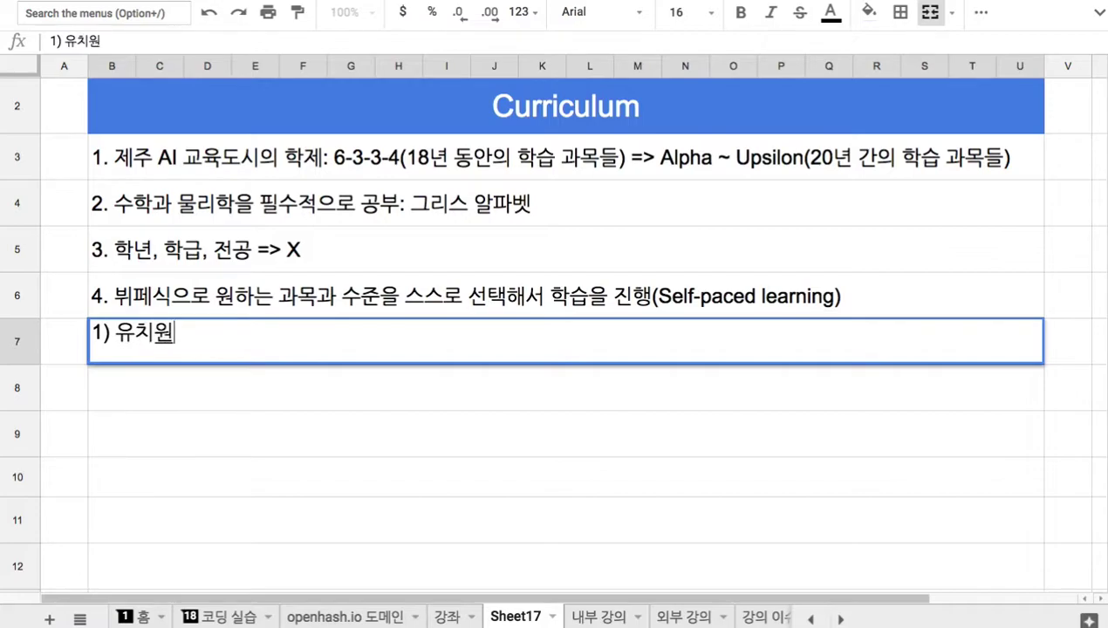
pyautogui.write('부터 스스로 ')
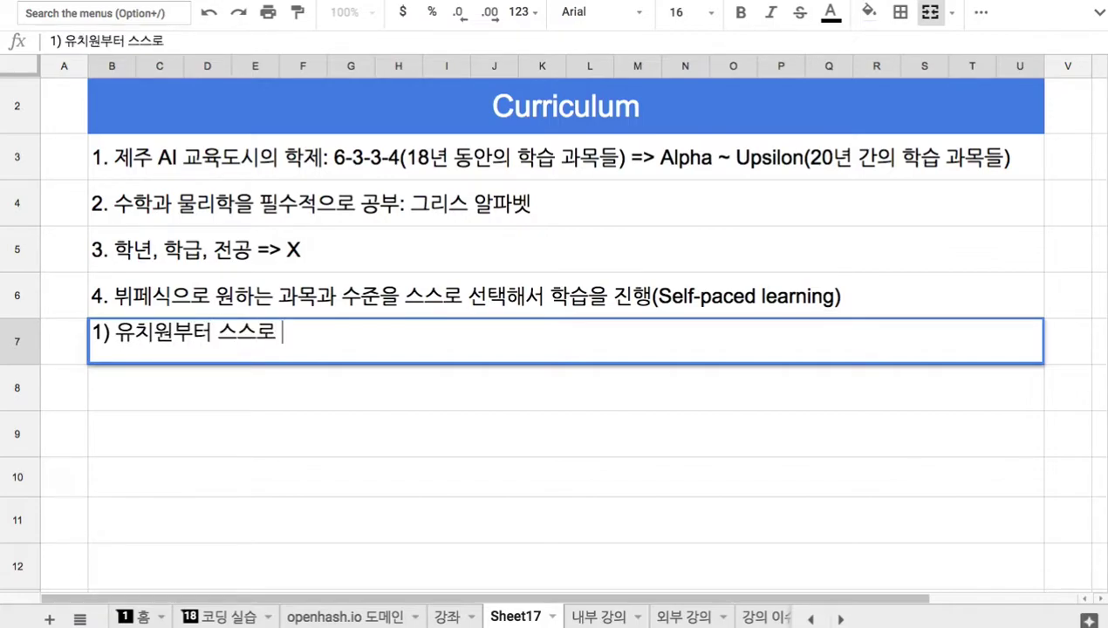
pyautogui.write('공ㅂㅜ하는 습관을 야')
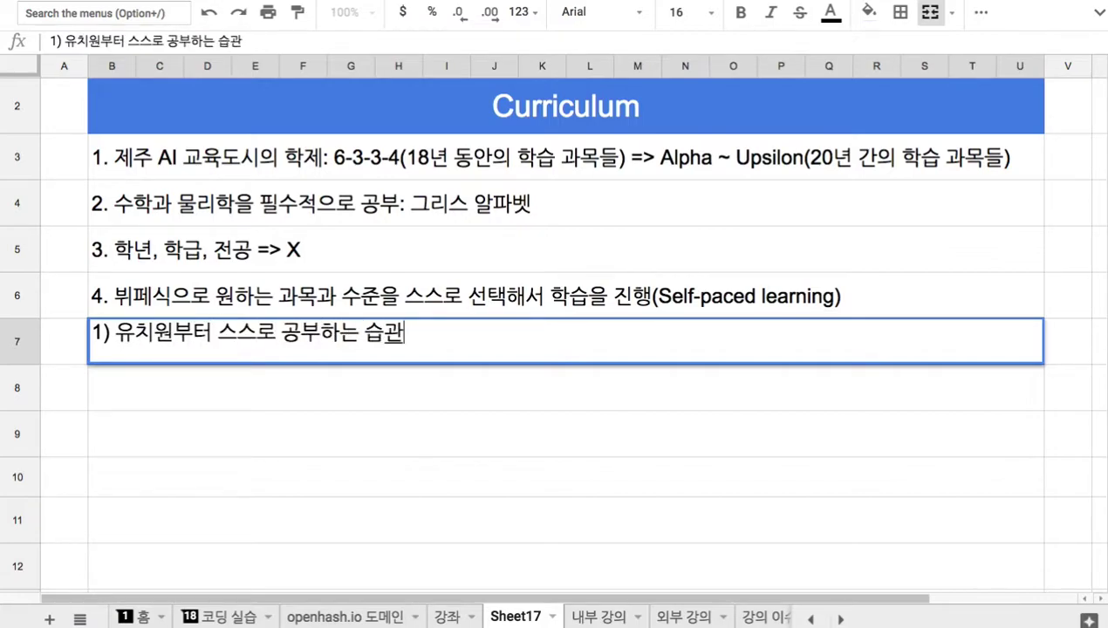
pyautogui.write('ㅇ성')
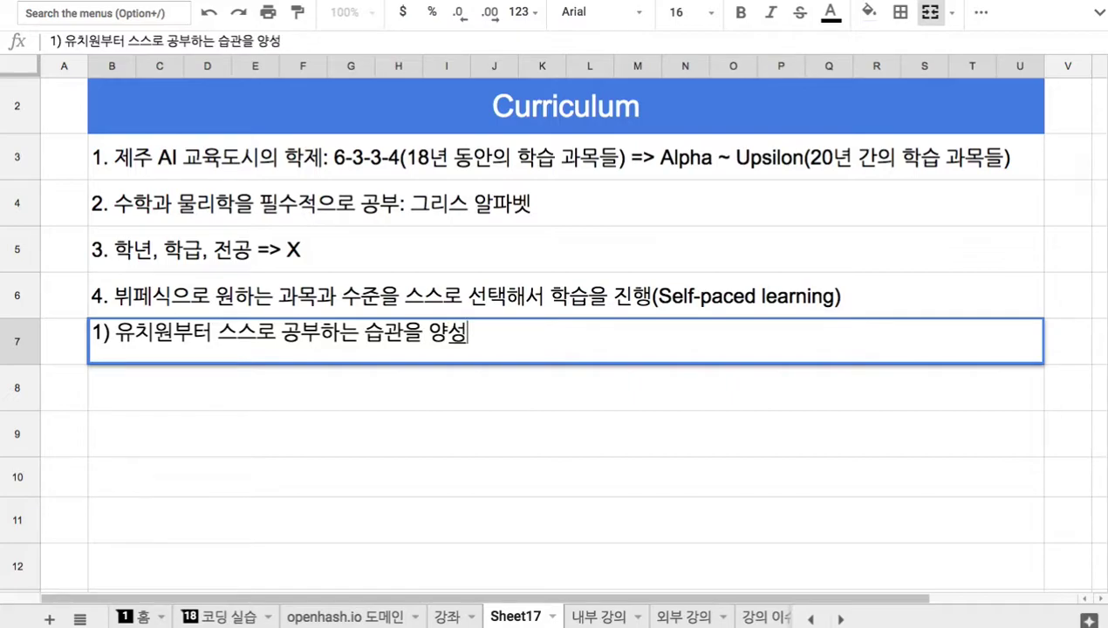
pyautogui.press('Return')
# Enter the sub-item "2) 만 10세부터 아르바이트 실습을 하고, 소득도 올리는 도제(Apprentice) 방식을 적용" in row 8
pyautogui.write('2')
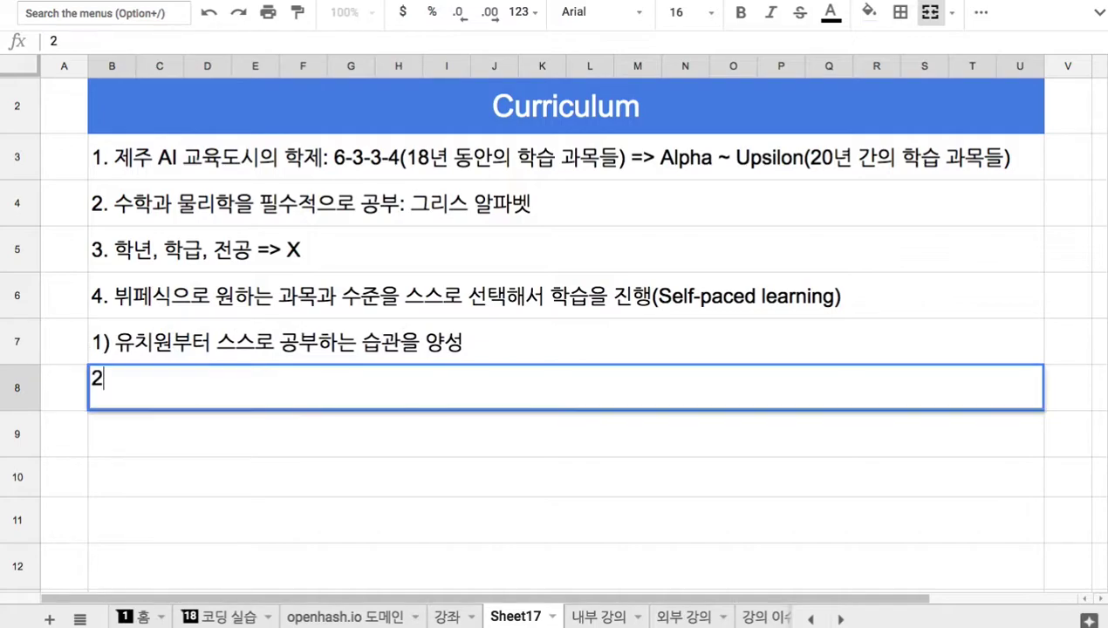
pyautogui.write(') 맨')
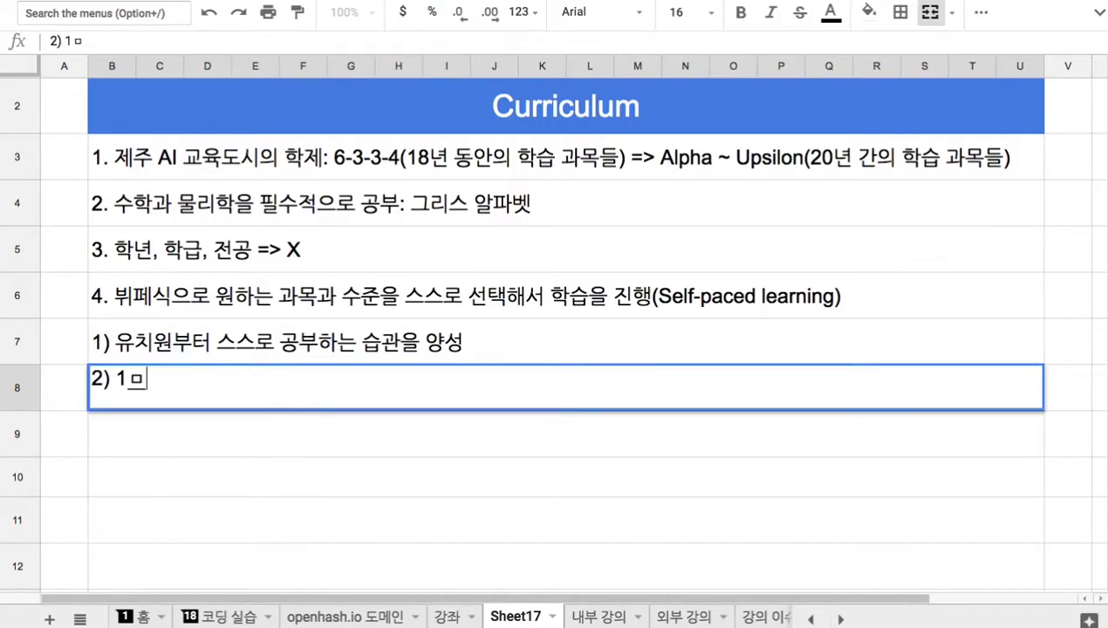
pyautogui.write(' 10세')
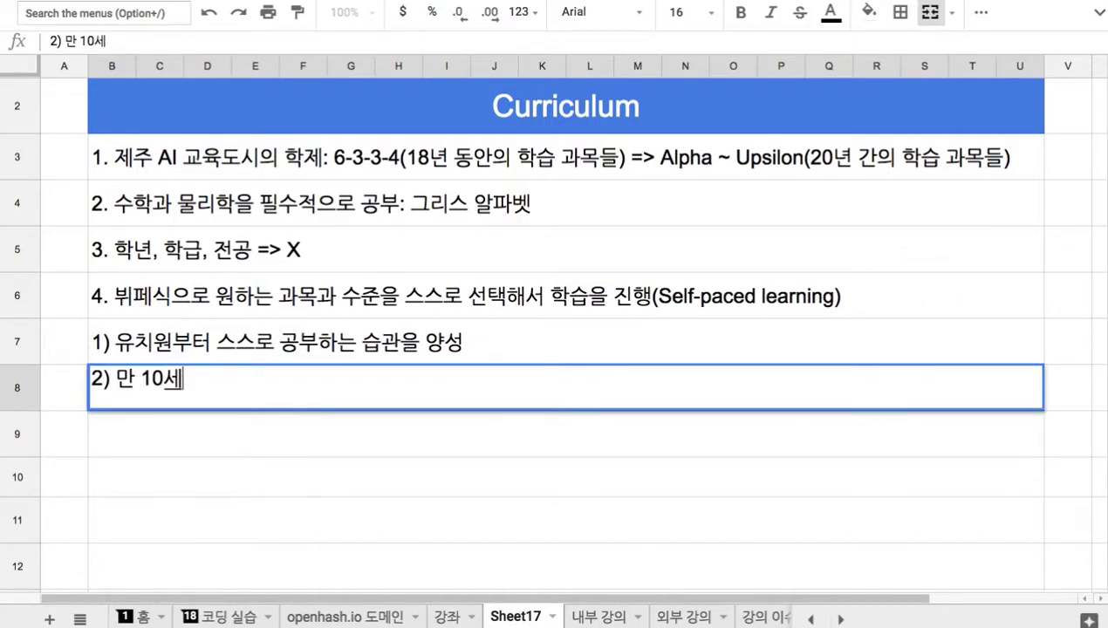
pyautogui.write('부터 아르')
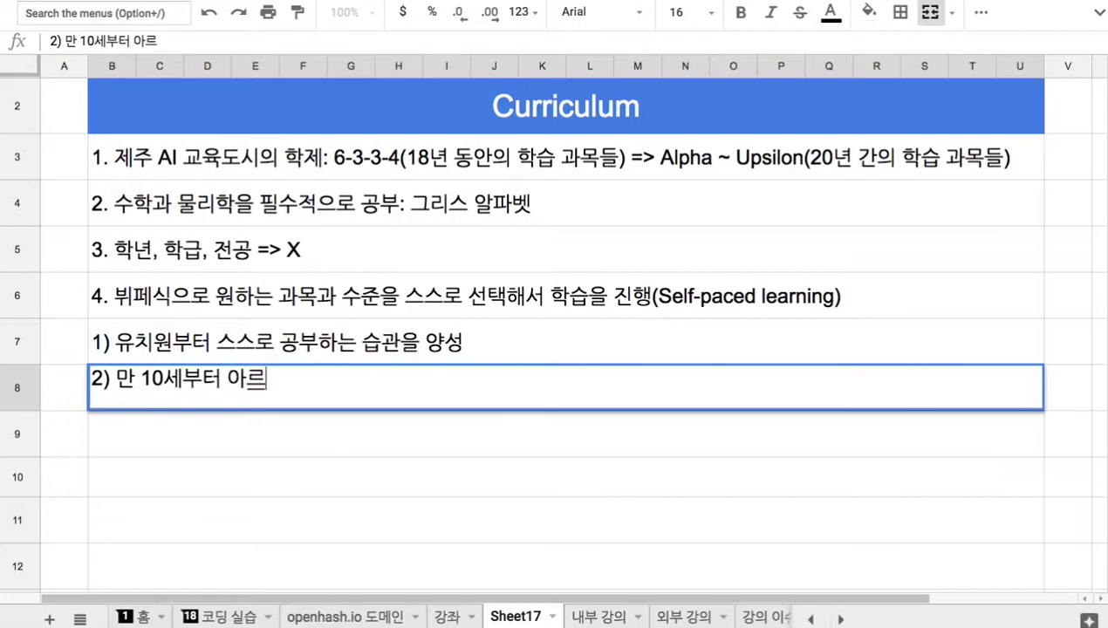
pyautogui.write('바이트 실습을 ㅎ')
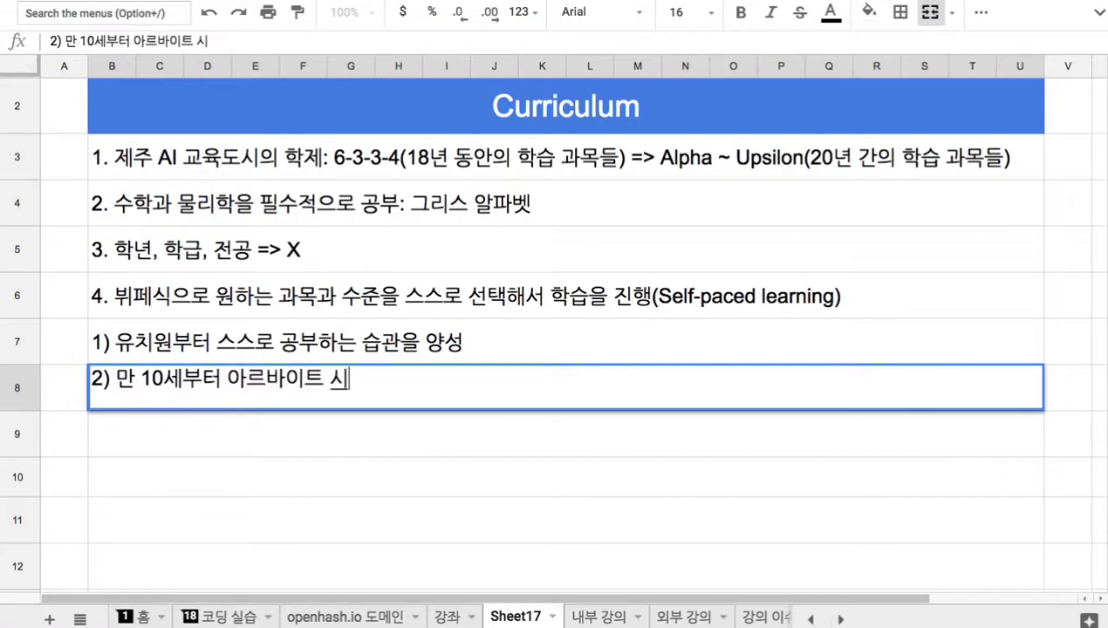
pyautogui.write('하고')
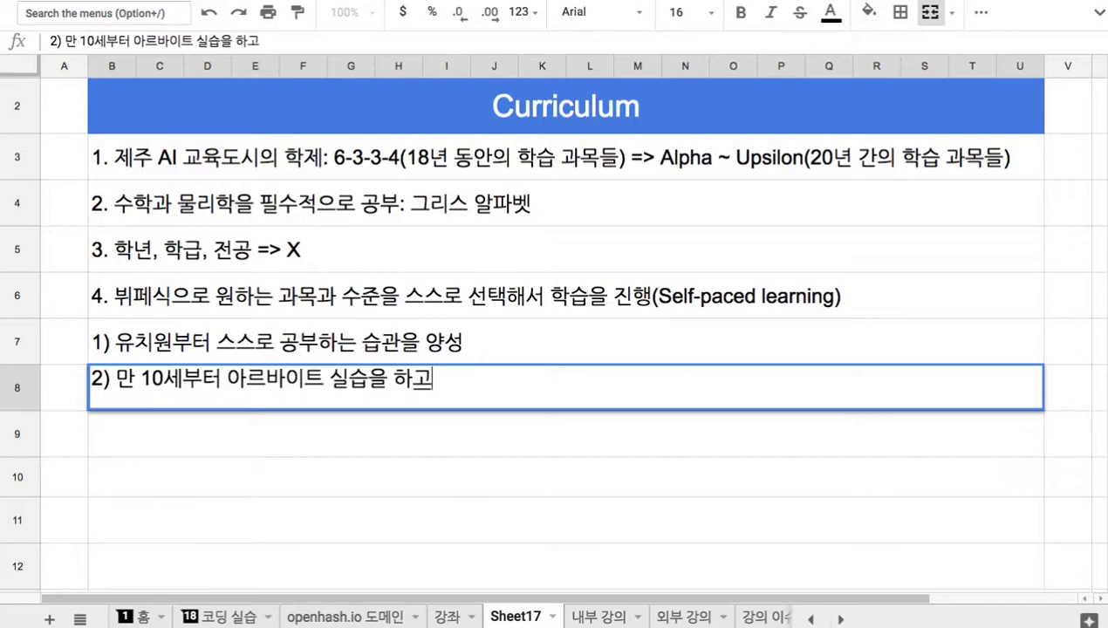
pyautogui.write(', 소득도 ')
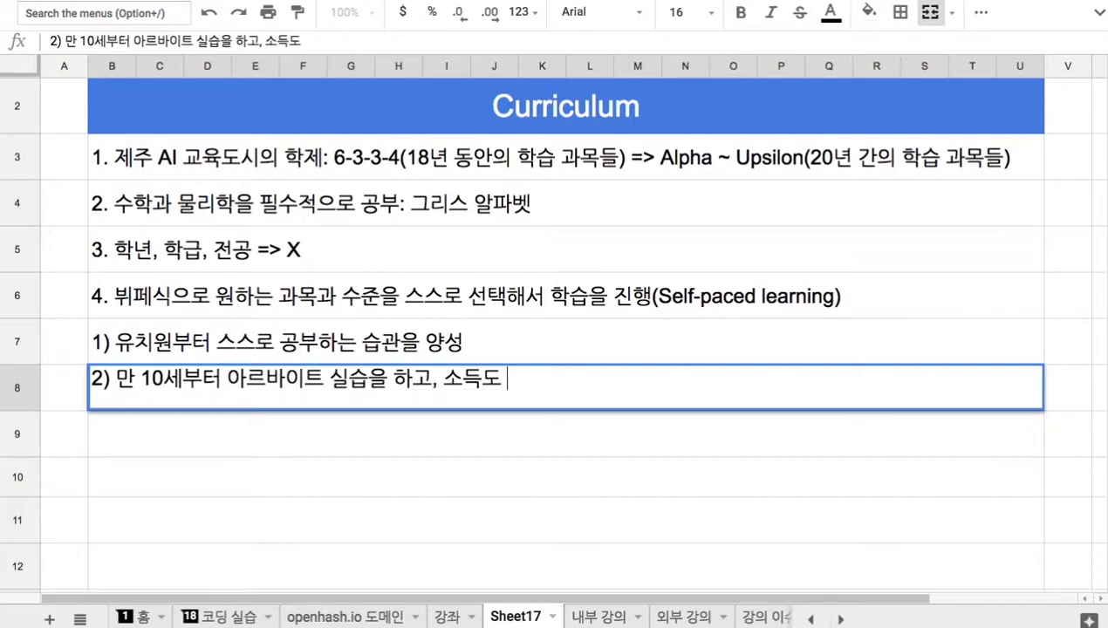
pyautogui.write('올리느는 ')
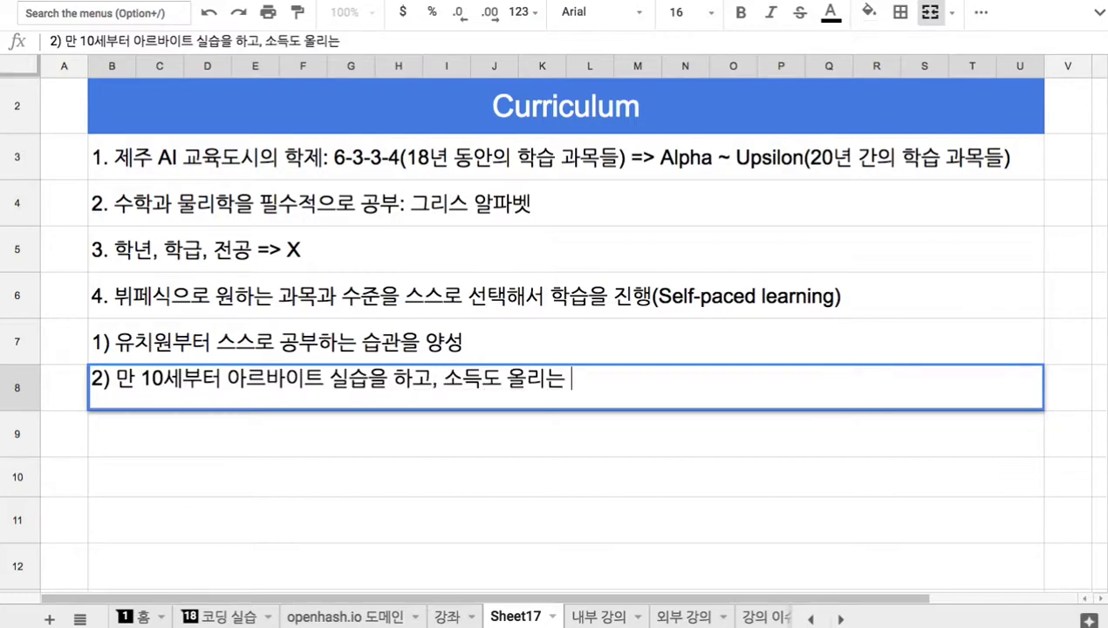
pyautogui.write('도제')
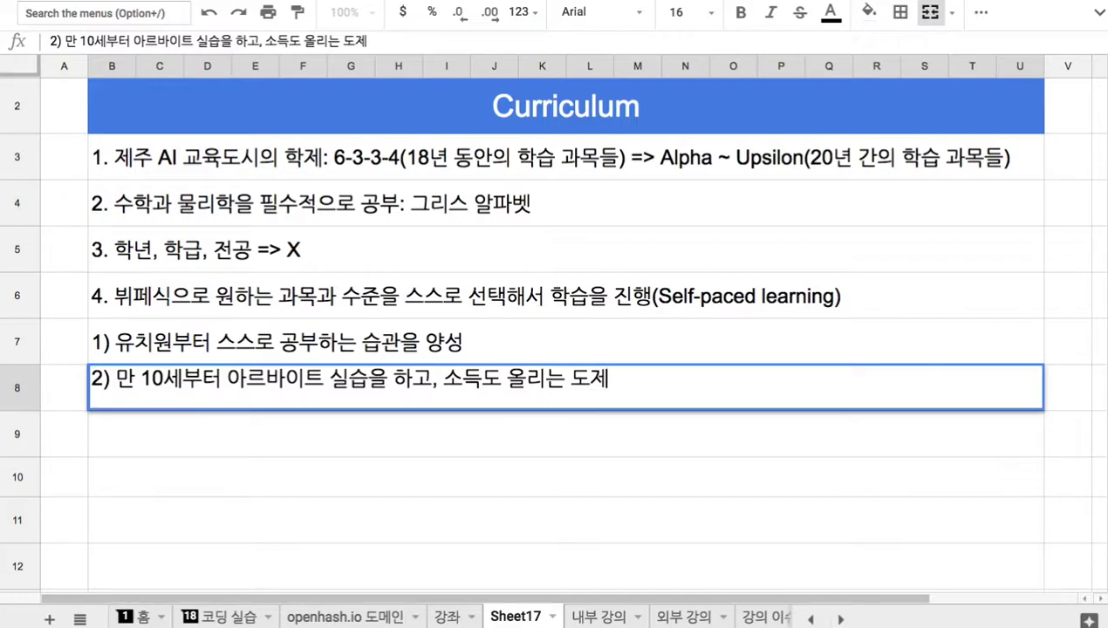
pyautogui.write('(Apprentice')
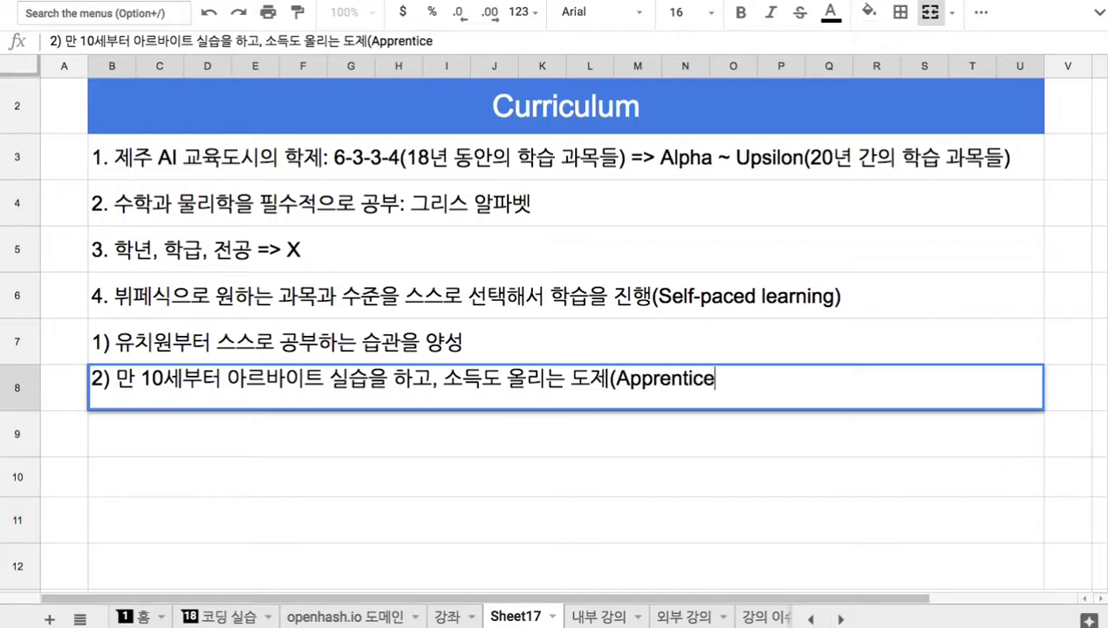
pyautogui.write(') 방식을 적ㅇ')
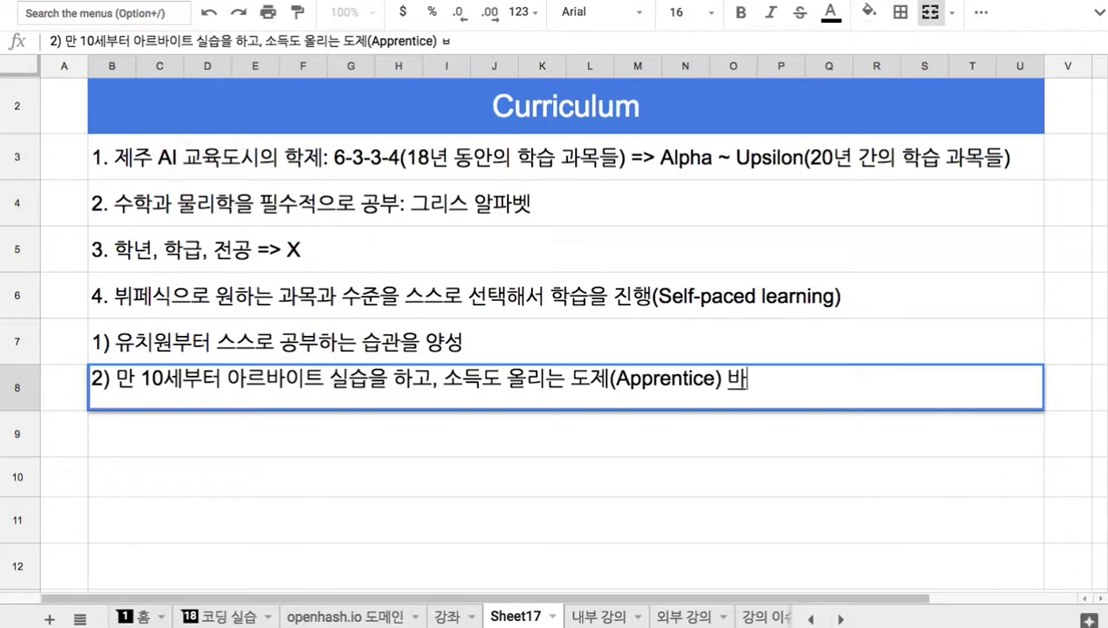
pyautogui.write('ㅛㅇ')
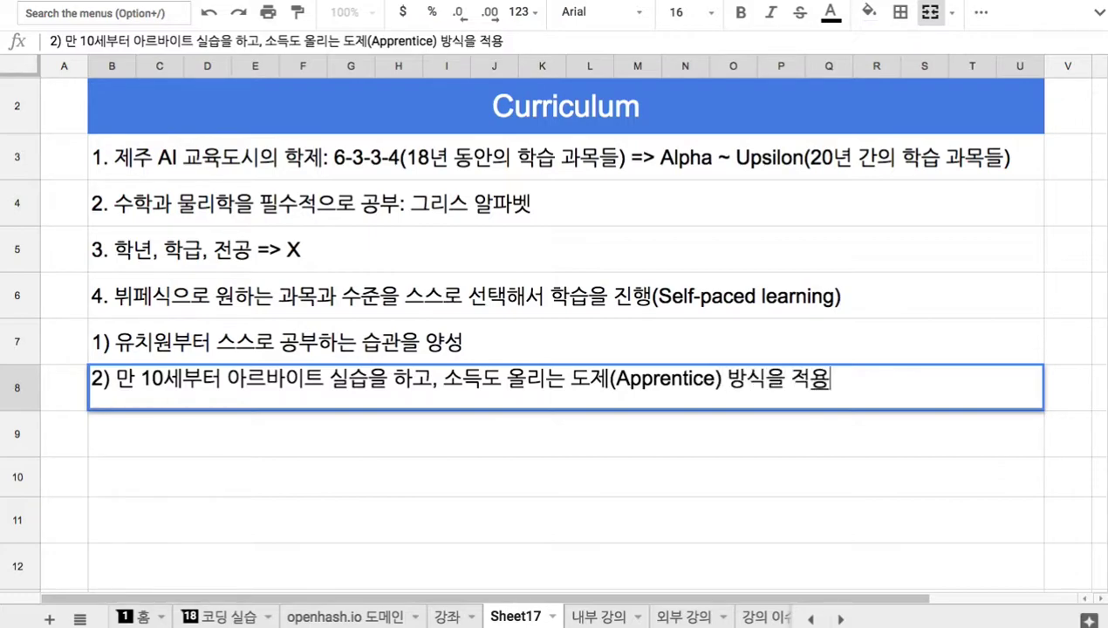
# Enter the sub-item "3) 공부가 싫다 => 좋은 것을 하라. 예를 들면, 나무 심기, 요트 만들기, 자동차 만들기....윈드 서핑..." in row 9
pyautogui.click(368, 431)
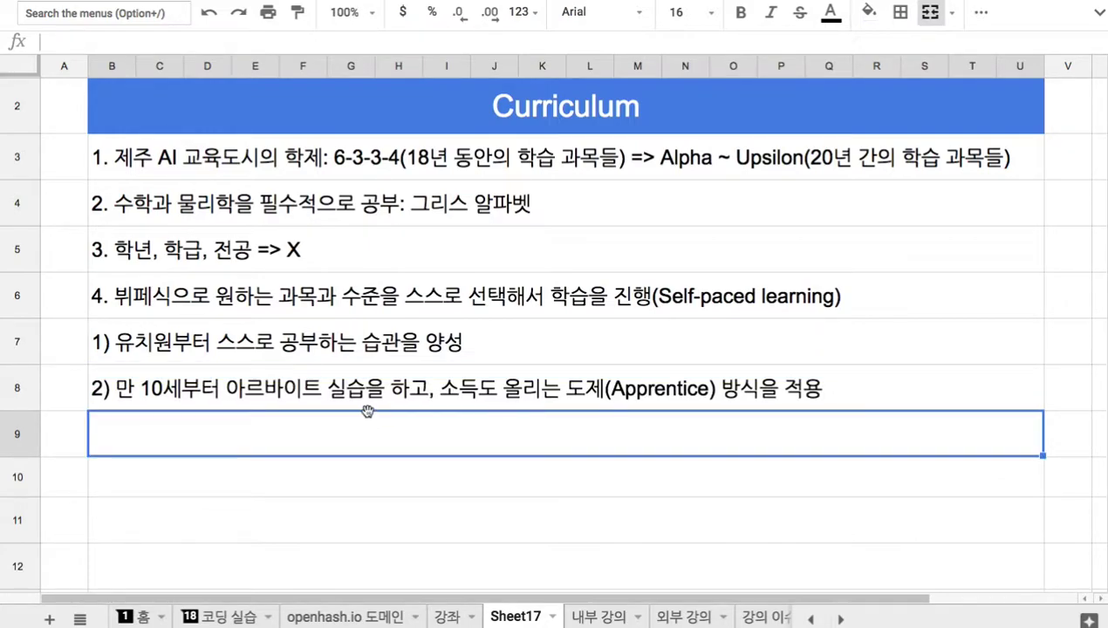
pyautogui.scroll(-1, 367, 412)
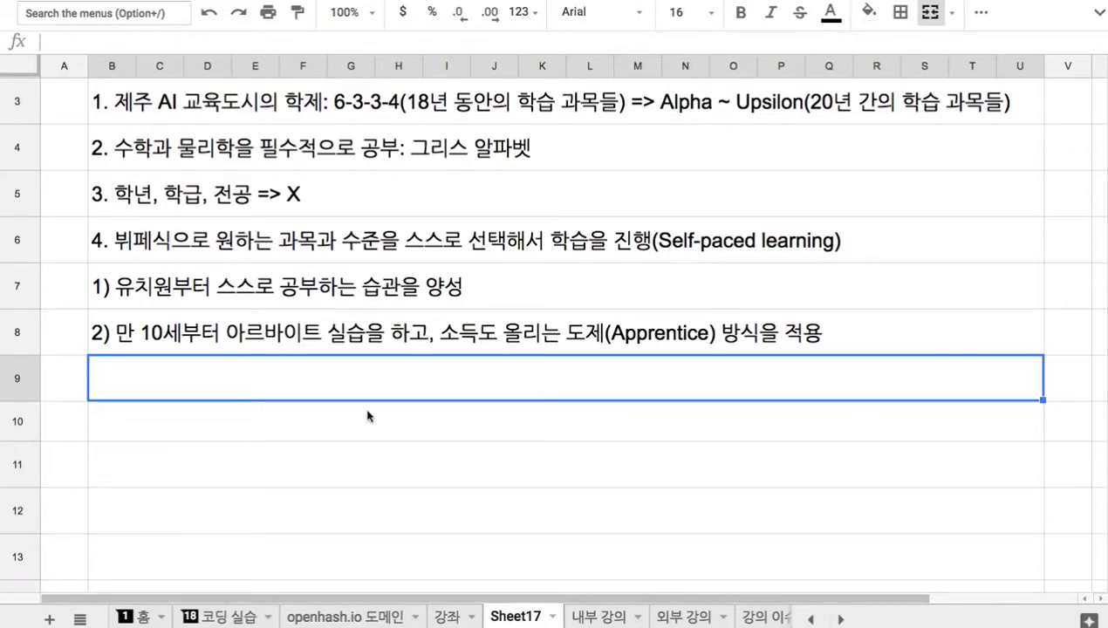
pyautogui.write('3)')
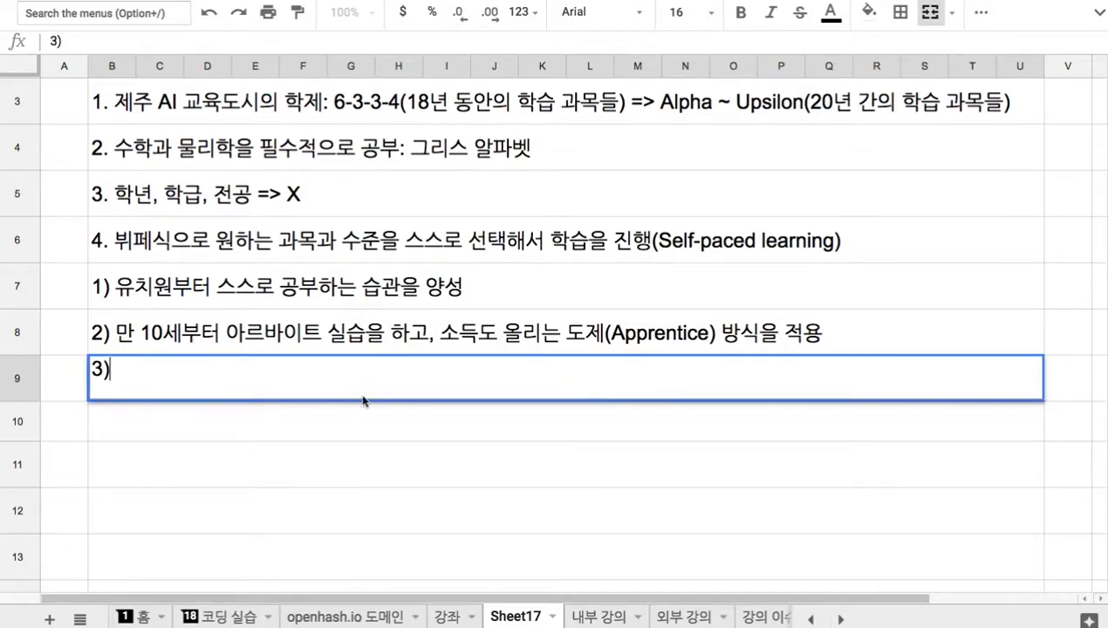
pyautogui.write(' 공부가 싫')
pyautogui.write('다 => ')
pyautogui.write('좋은 ㄱ')
pyautogui.write('것을 하')
pyautogui.write('라. ')
pyautogui.write('예를 들')
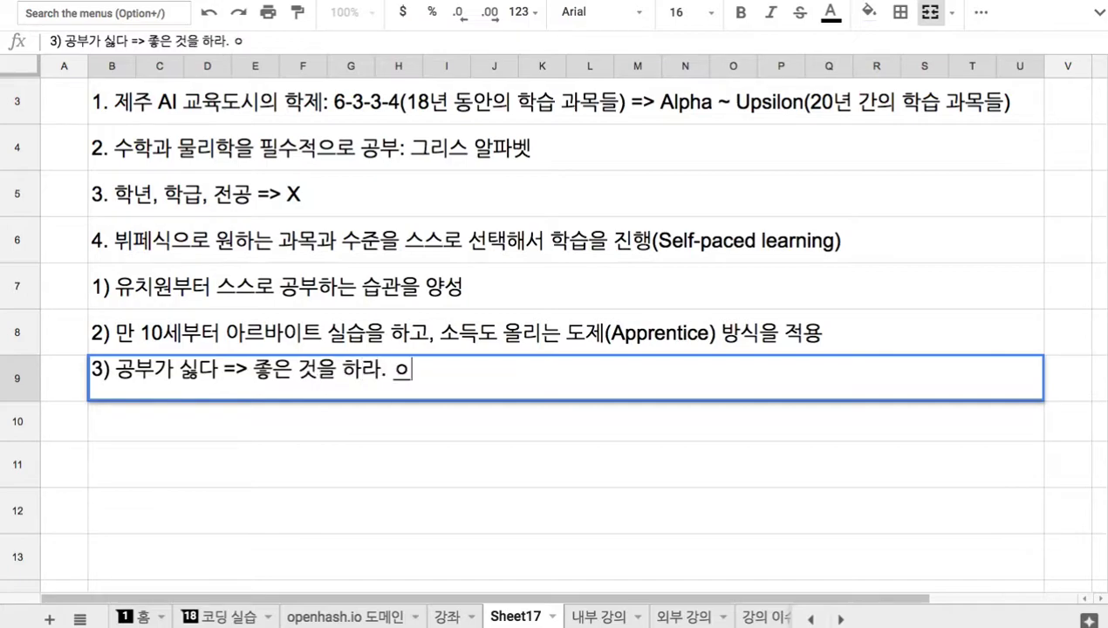
pyautogui.write('면, ')
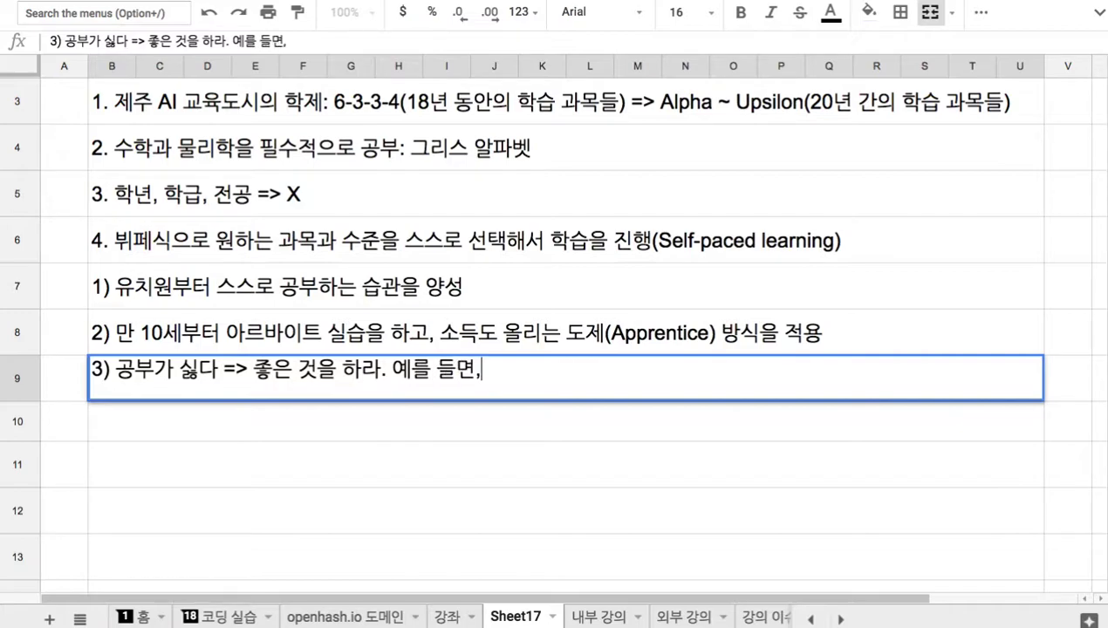
pyautogui.write('나무 심기, ')
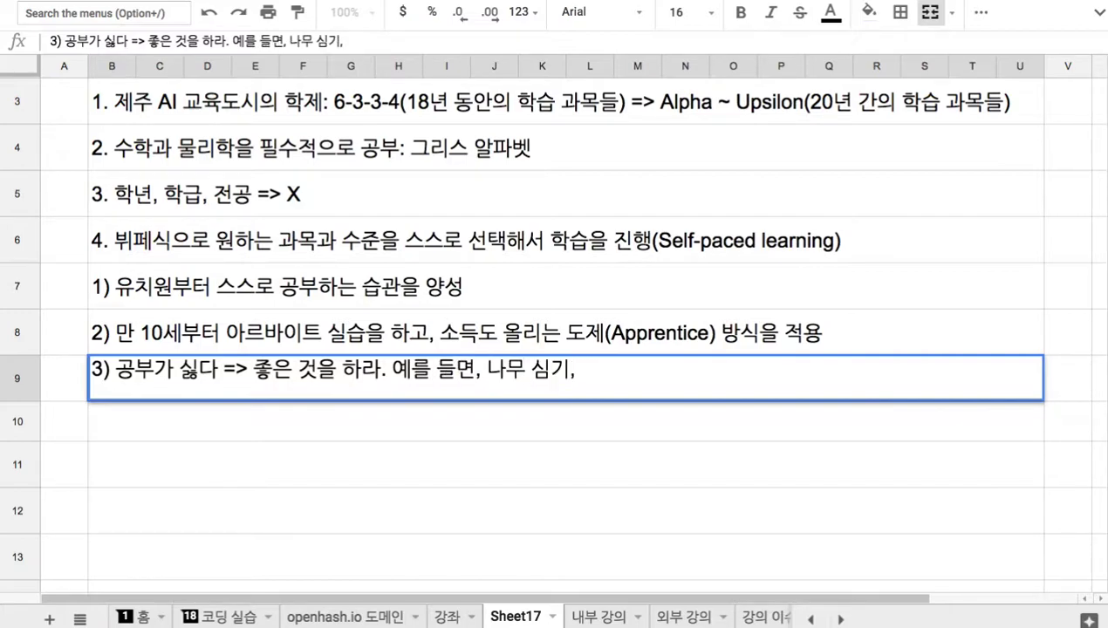
pyautogui.write('요트 만들기')
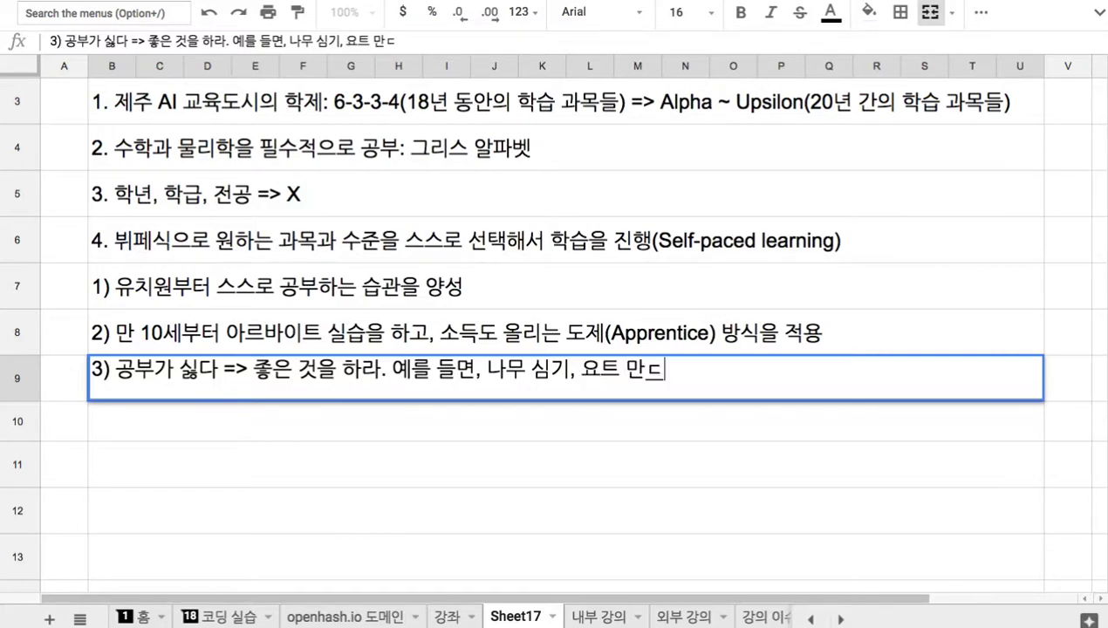
pyautogui.write(', ')
pyautogui.write('자동차 만들')
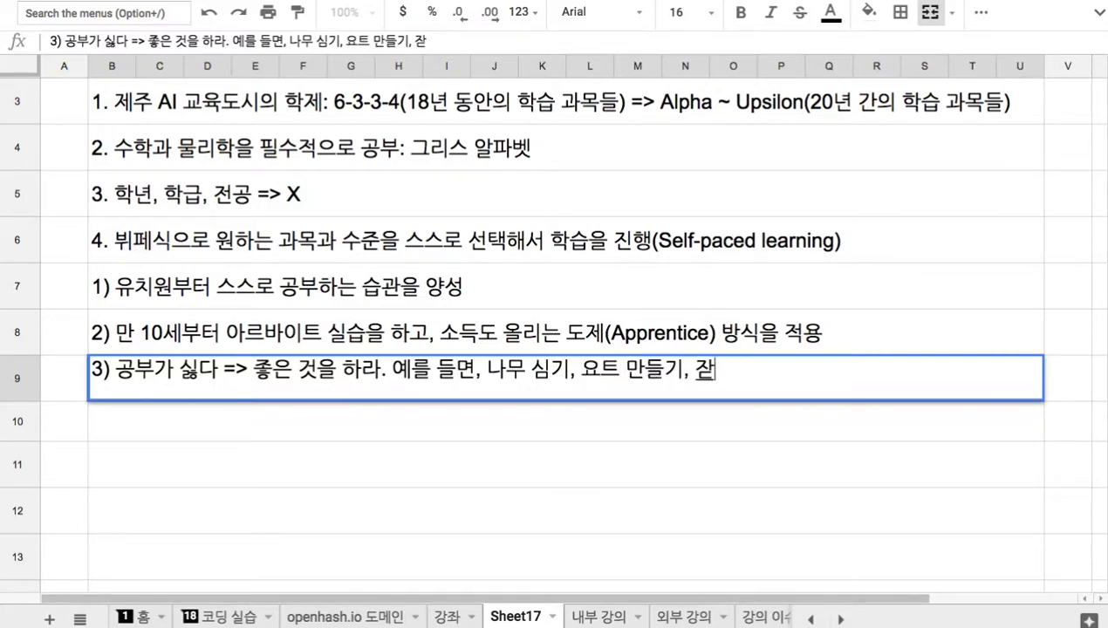
pyautogui.write('기')
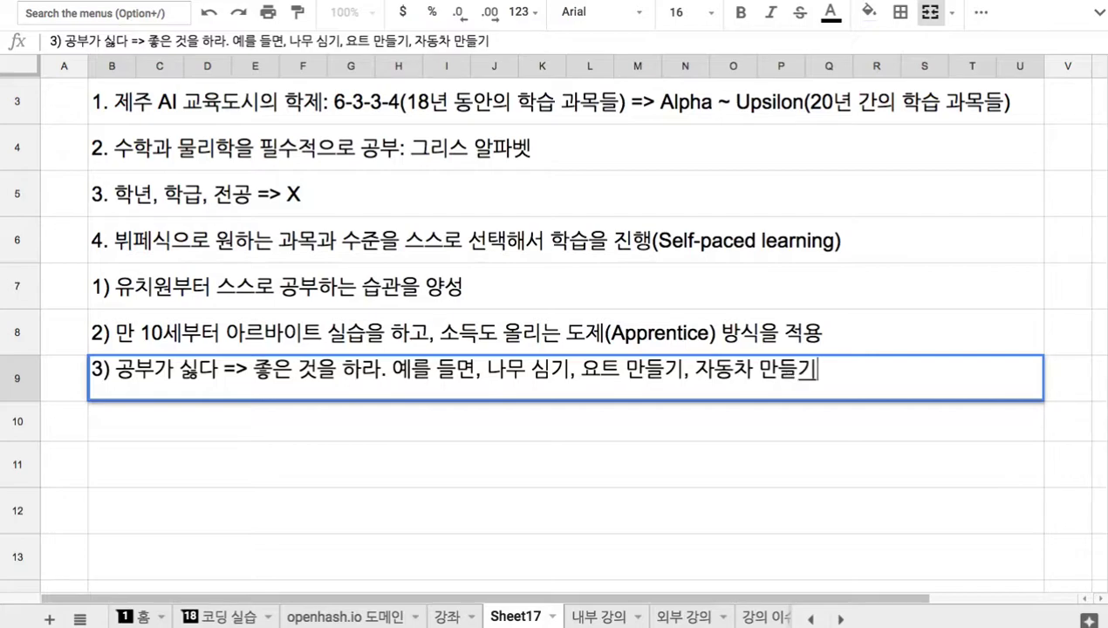
pyautogui.write('....')
pyautogui.write('윈')
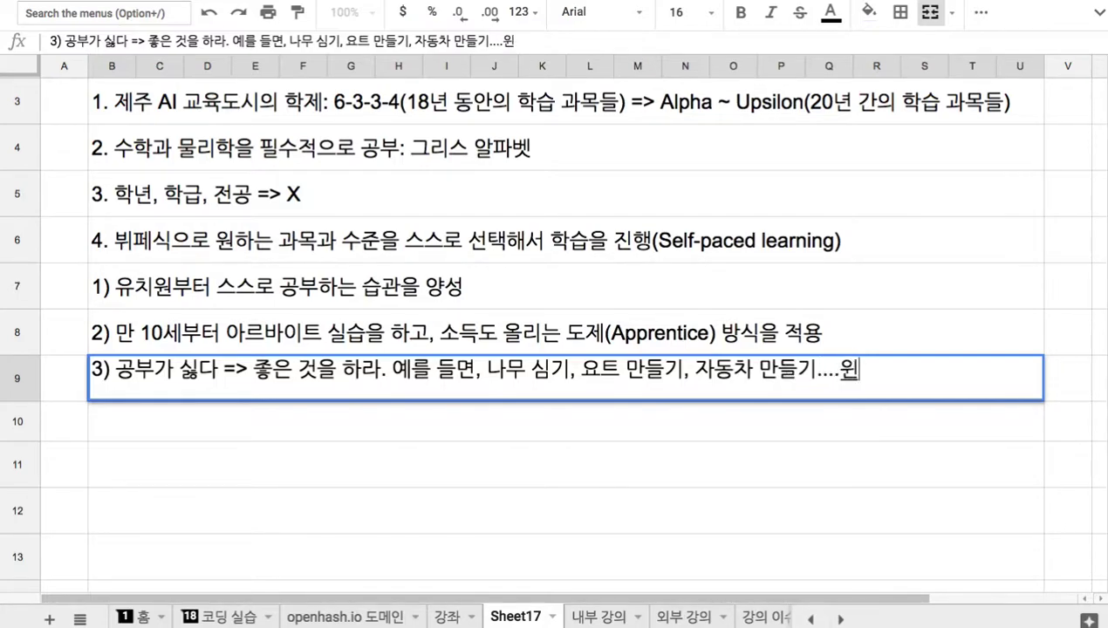
pyautogui.write('드 서핑...')
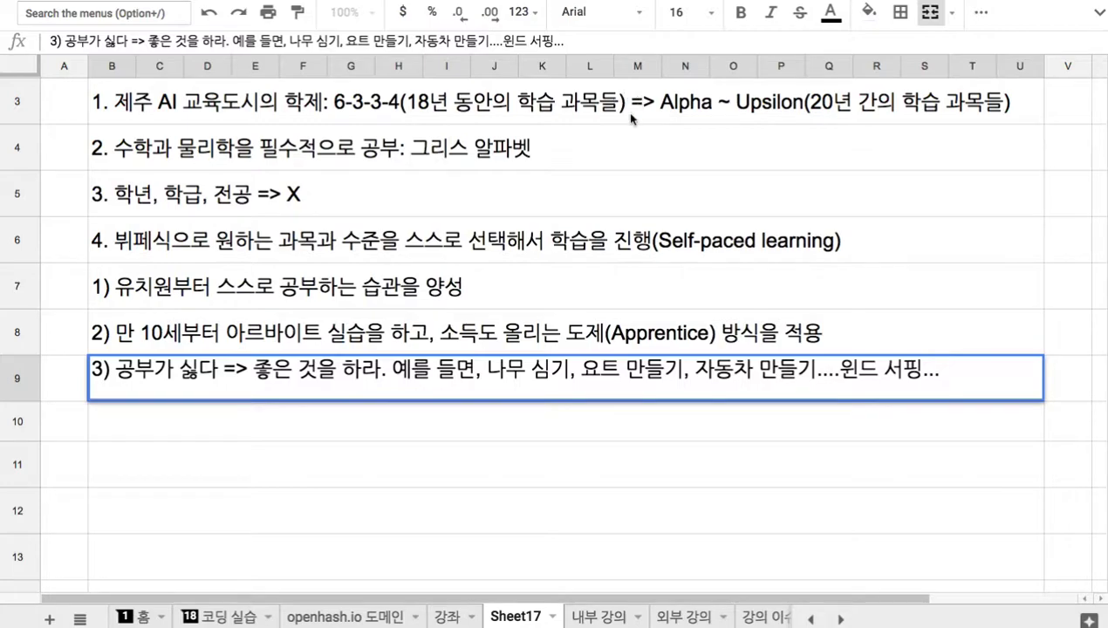
# Make the words "제주 AI 교육도시" in the row 3 line bold and blue
pyautogui.click(257, 107)
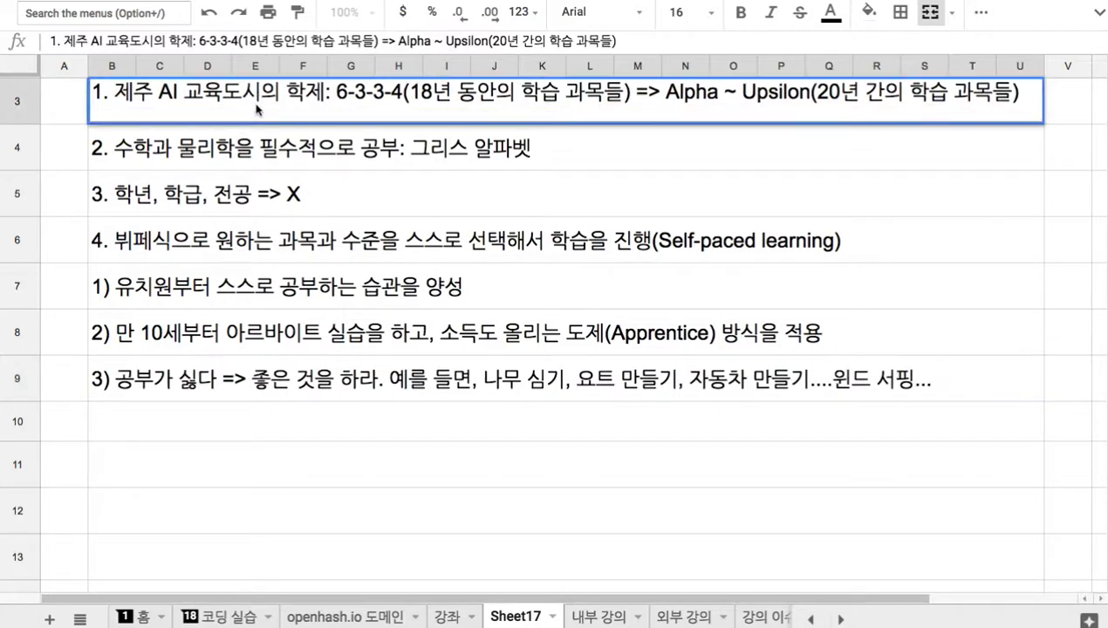
pyautogui.moveTo(260, 92); pyautogui.dragTo(112, 89)
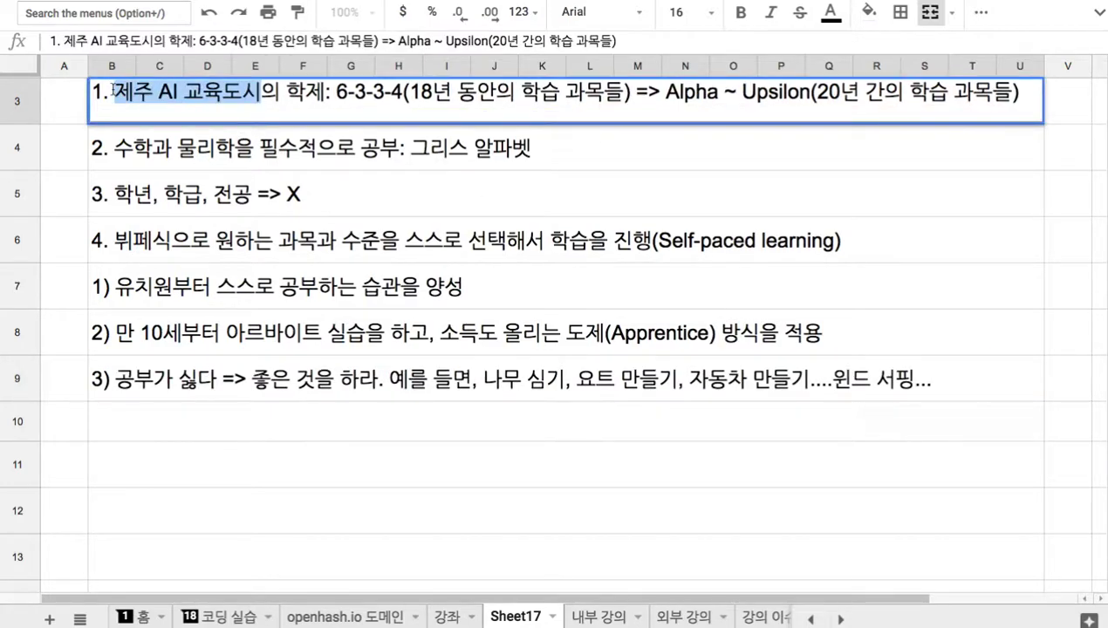
pyautogui.click(740, 13)
pyautogui.click(833, 16)
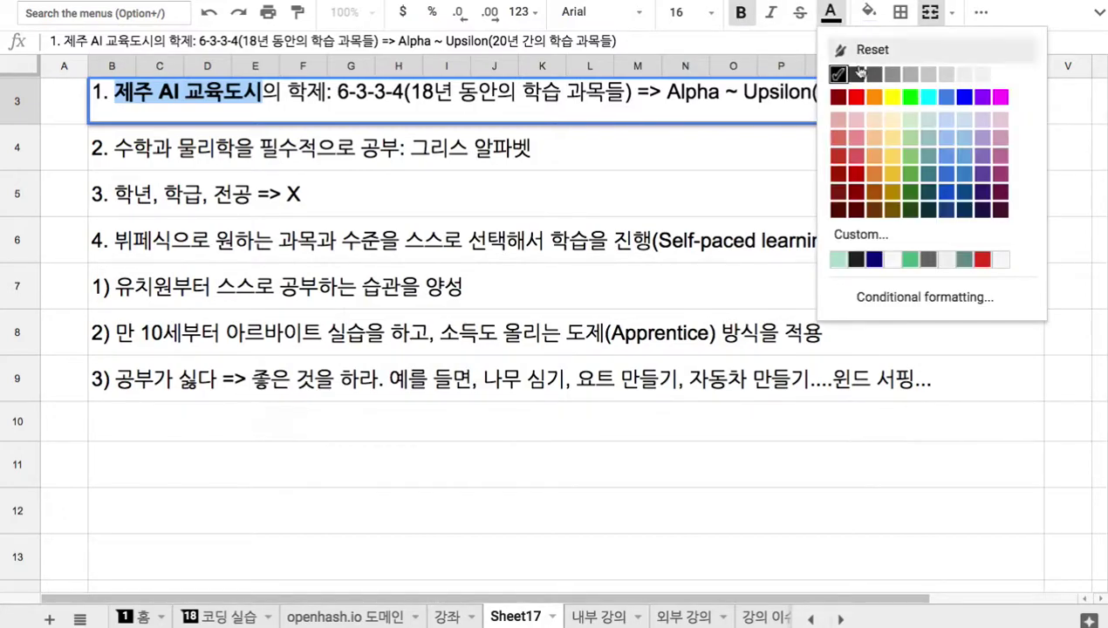
pyautogui.click(941, 96)
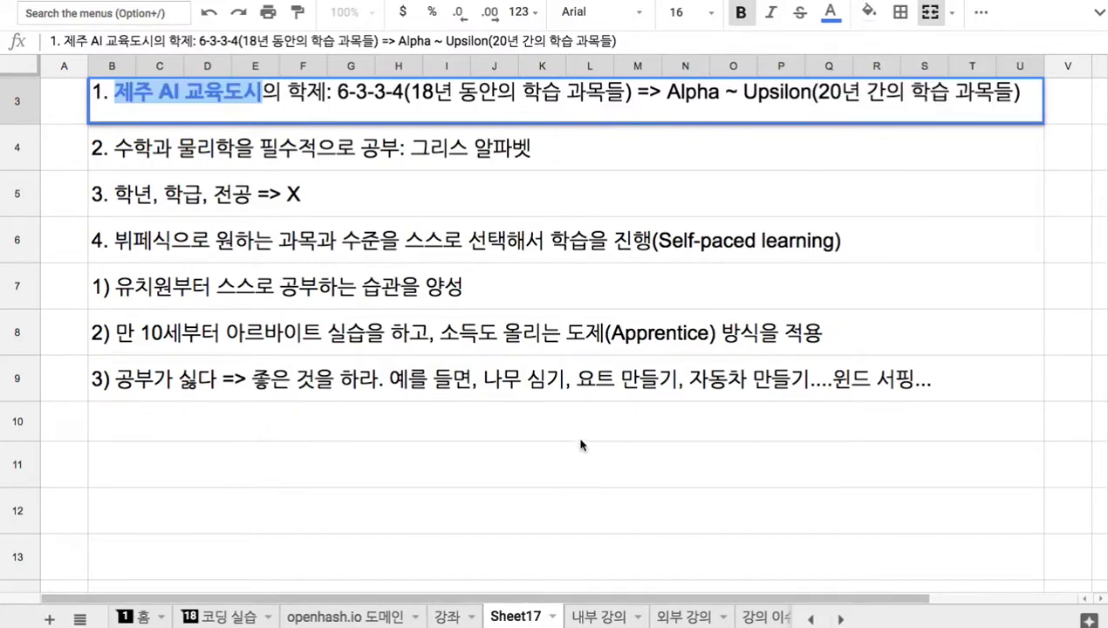
# Enter "5. 강제로 공부를 시키지 않으면 경쟁 사회에서 낙오??????" as the fifth outline line in row 10
pyautogui.click(581, 415)
pyautogui.write('5. 강제로 공부를 시키지 않으면 경쟁 사회에서 나ㄱ오??????')
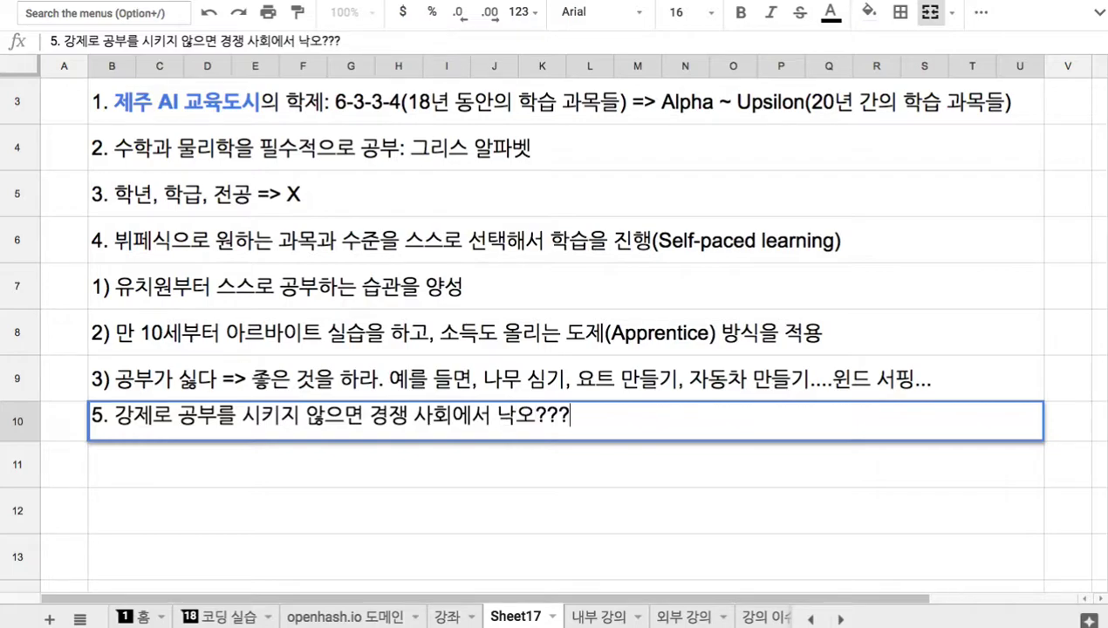
pyautogui.press('Return')
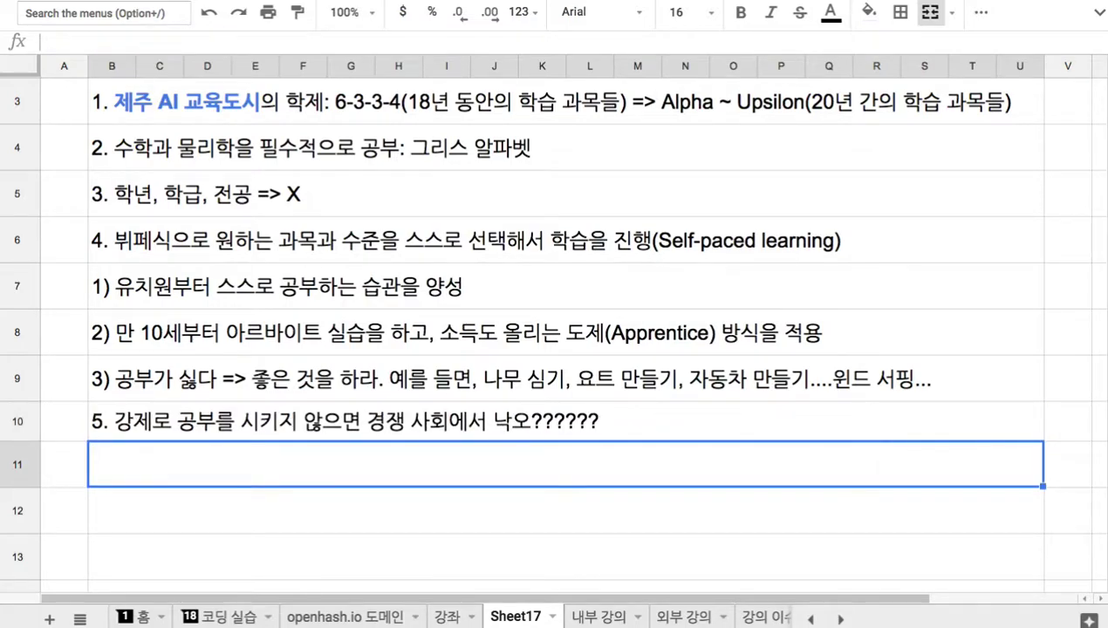
# Enter "6. 그렇지 않다." as the sixth outline line in row 11
pyautogui.write('6. ')
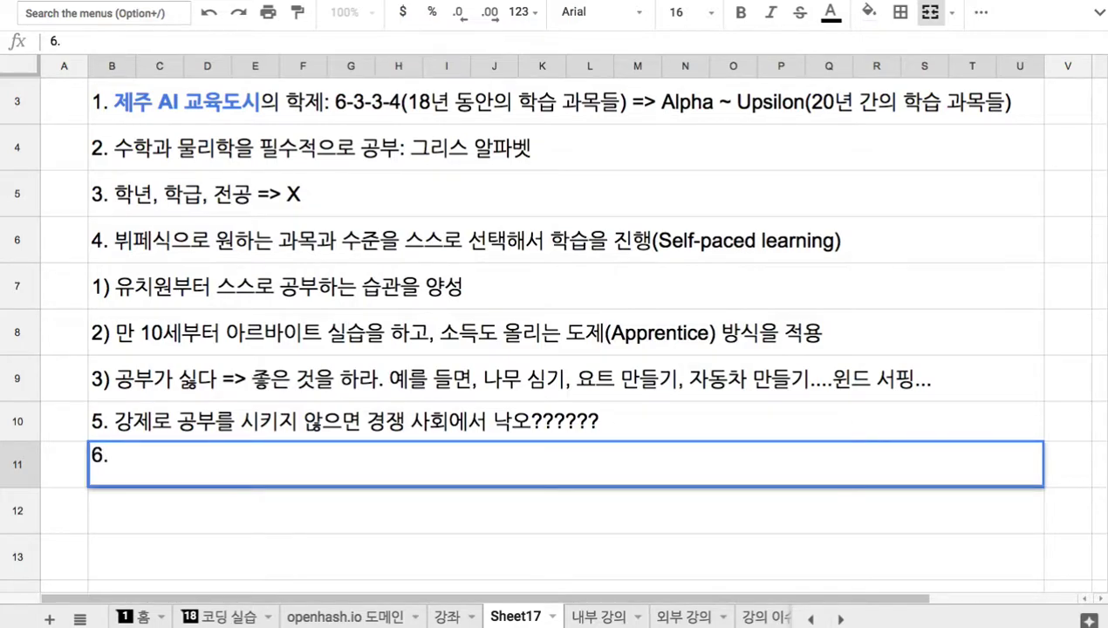
pyautogui.write('그렇')
pyautogui.write('지 않다.')
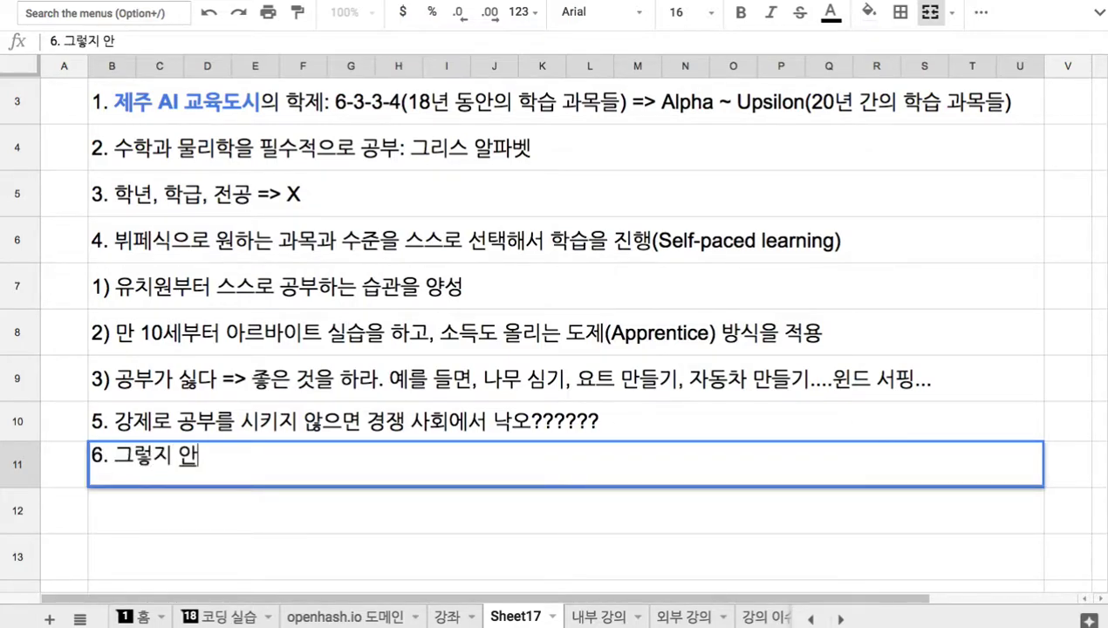
pyautogui.press('Return')
# Enter the sub-item "1) 억지로 공부해서 할 수 있는 직업은 사라진다. 공무원, 은행원, 사무원....90% 이상이 사라지거나, 변화하거나...10년 이내." in row 12 and make the row taller
pyautogui.scroll(-3, 599, 382)
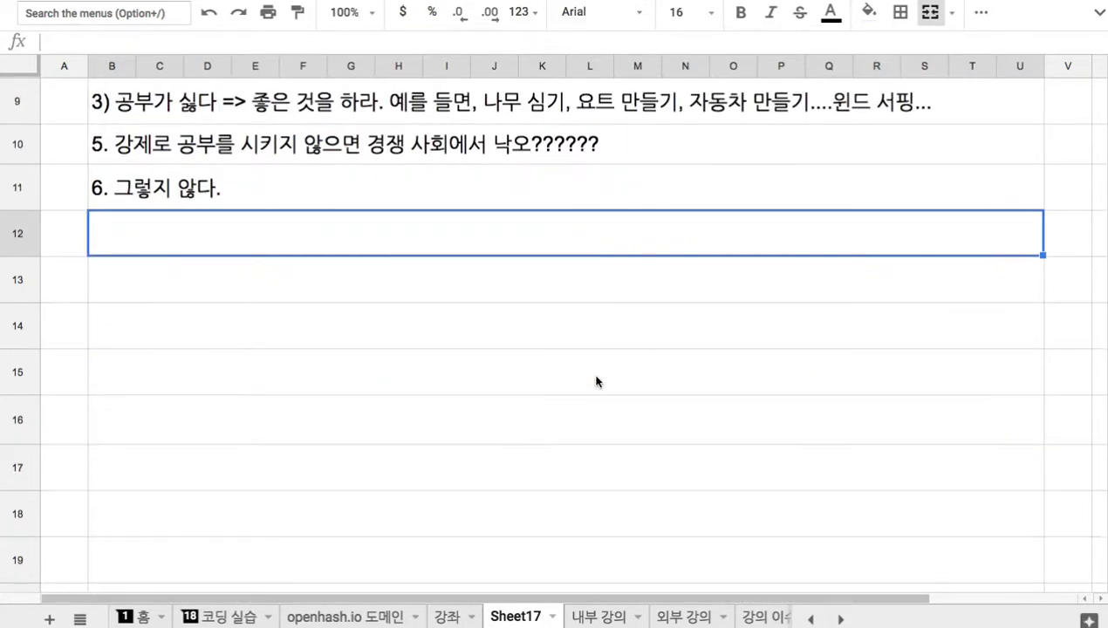
pyautogui.write('1) ')
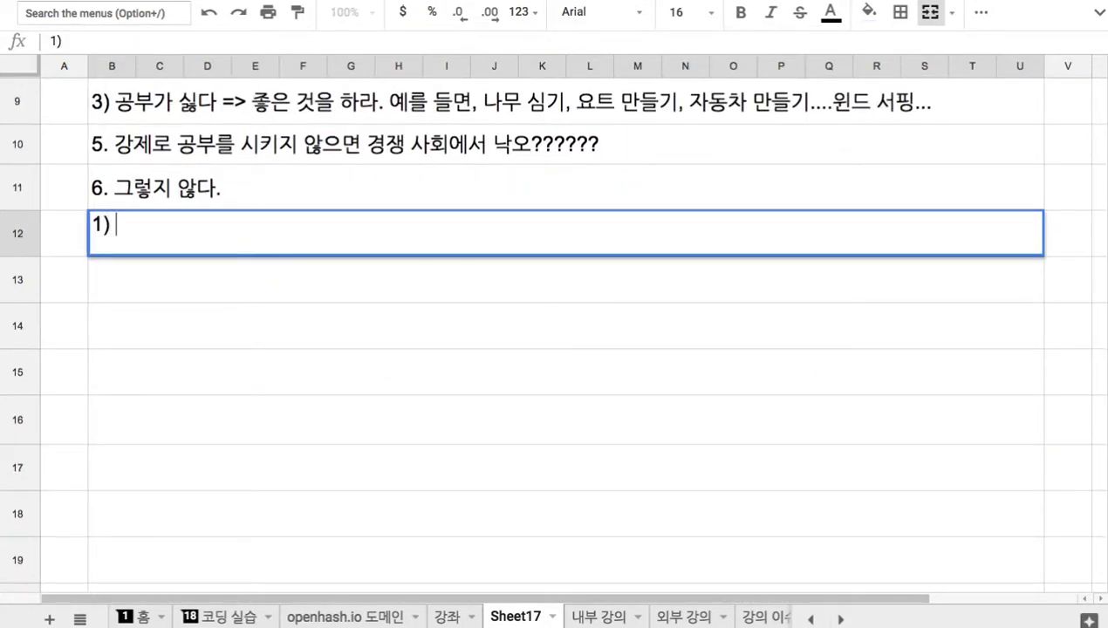
pyautogui.write('억지로 공붛')
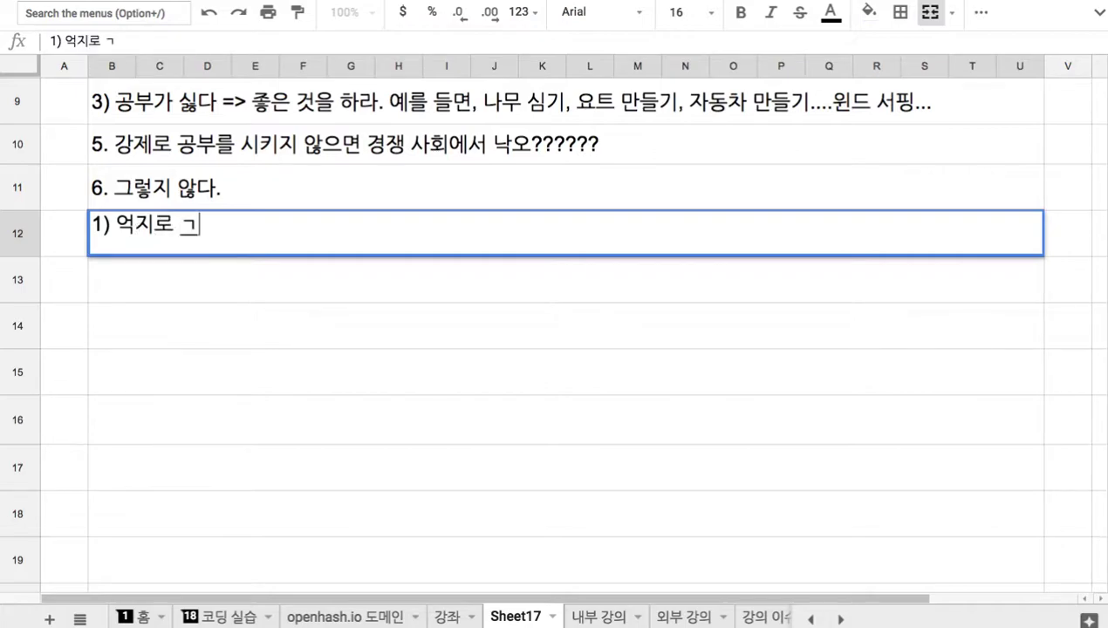
pyautogui.write('해서 할')
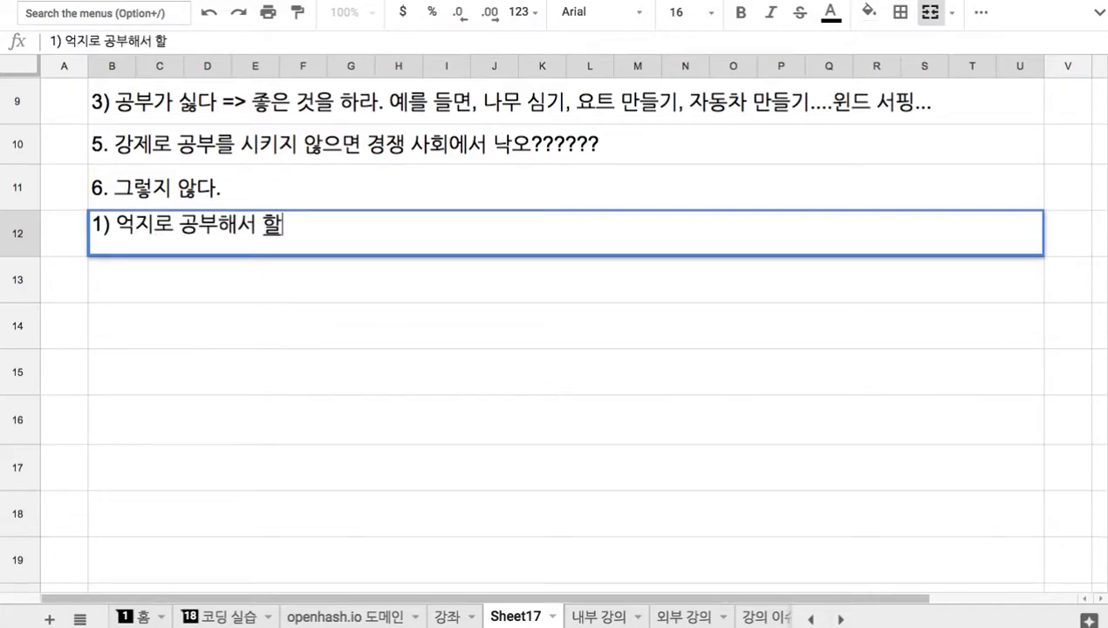
pyautogui.write(' 수 있는 직업은 ㅇ')
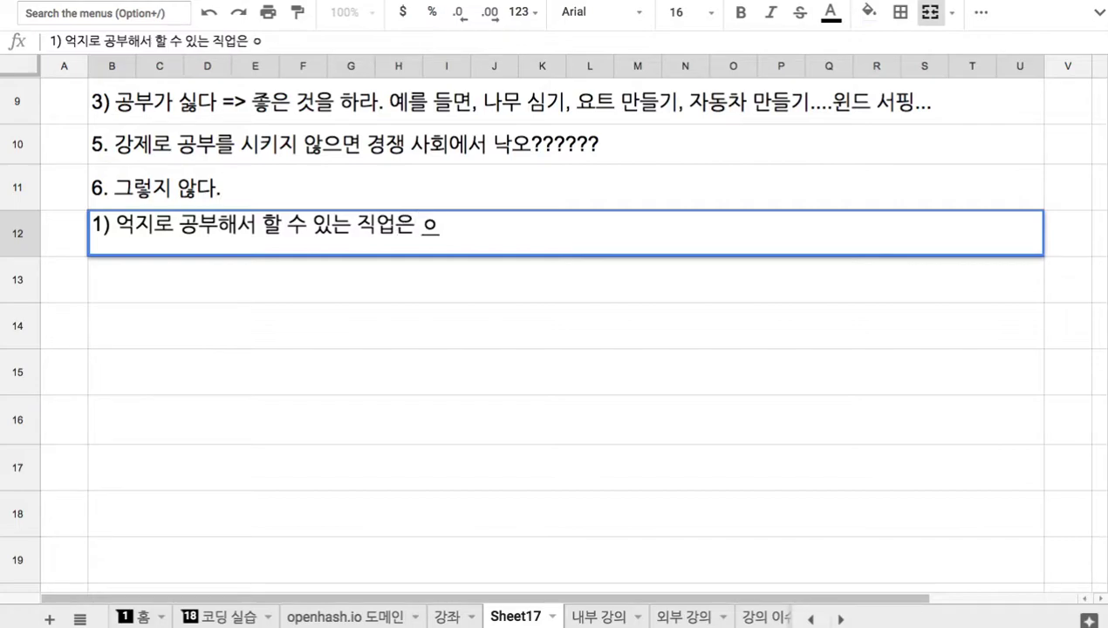
pyautogui.press('BackSpace')
pyautogui.write('사라진다. ')
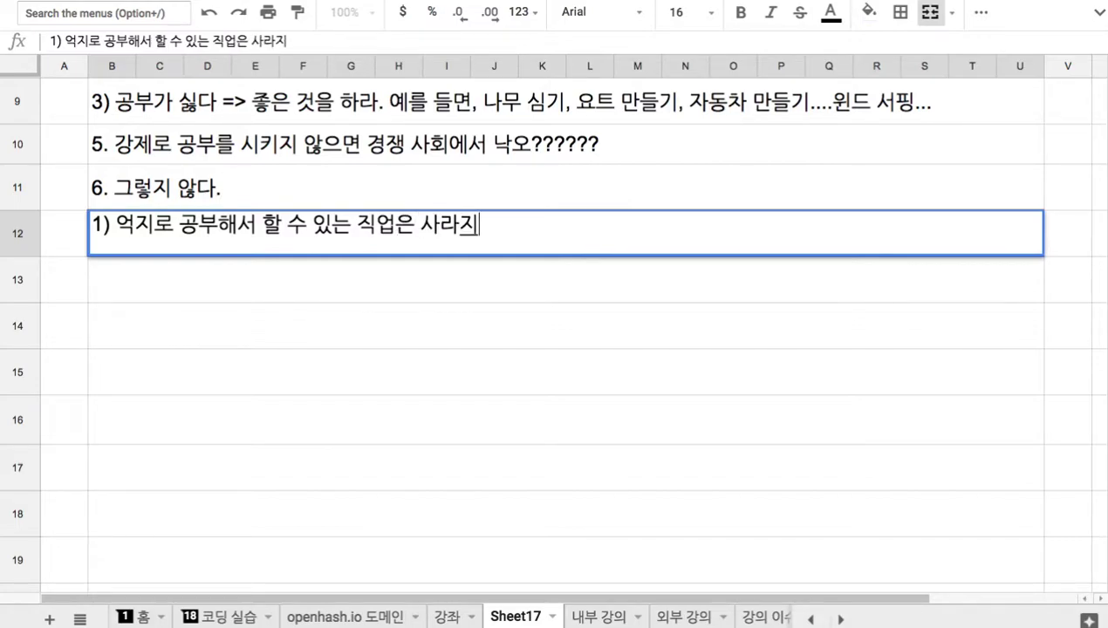
pyautogui.write('공무원, 은행원, 사무원')
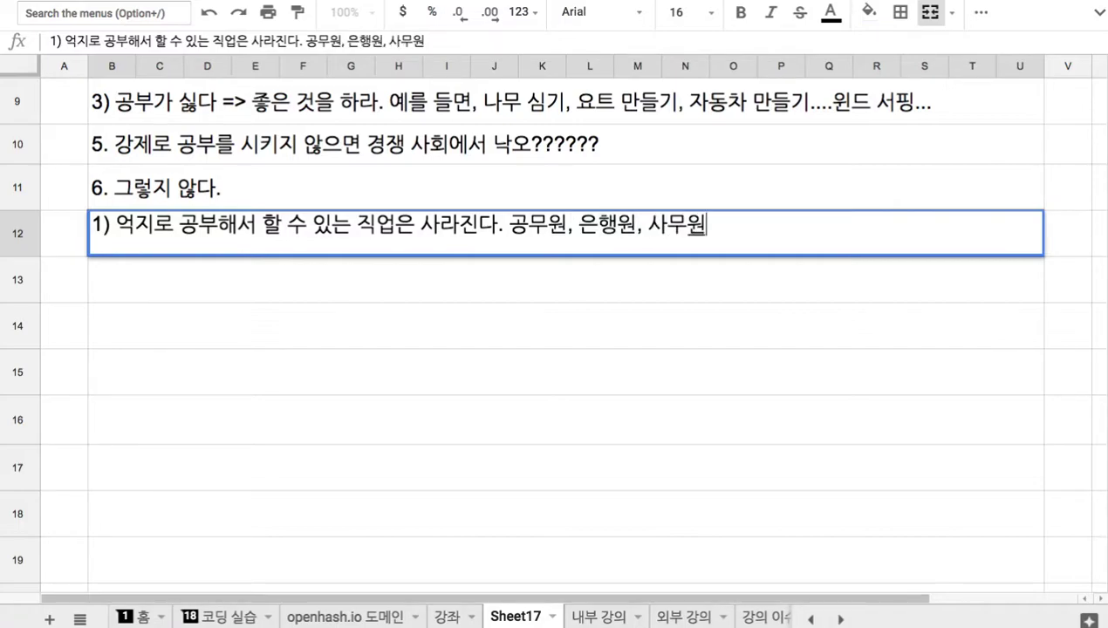
pyautogui.write('....90%')
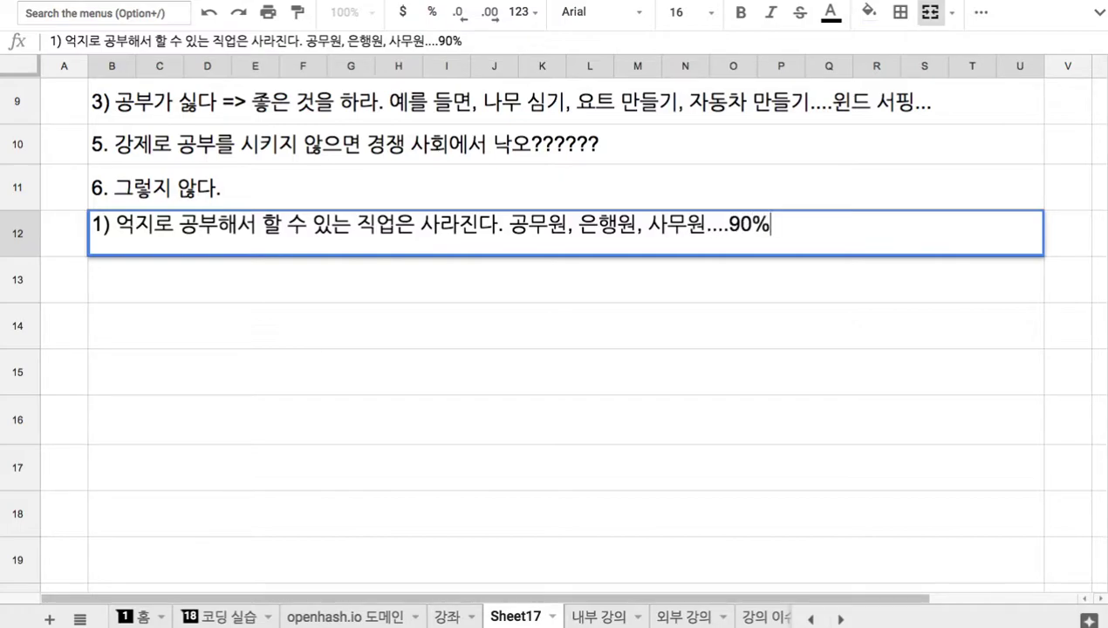
pyautogui.write(' 이상이 사')
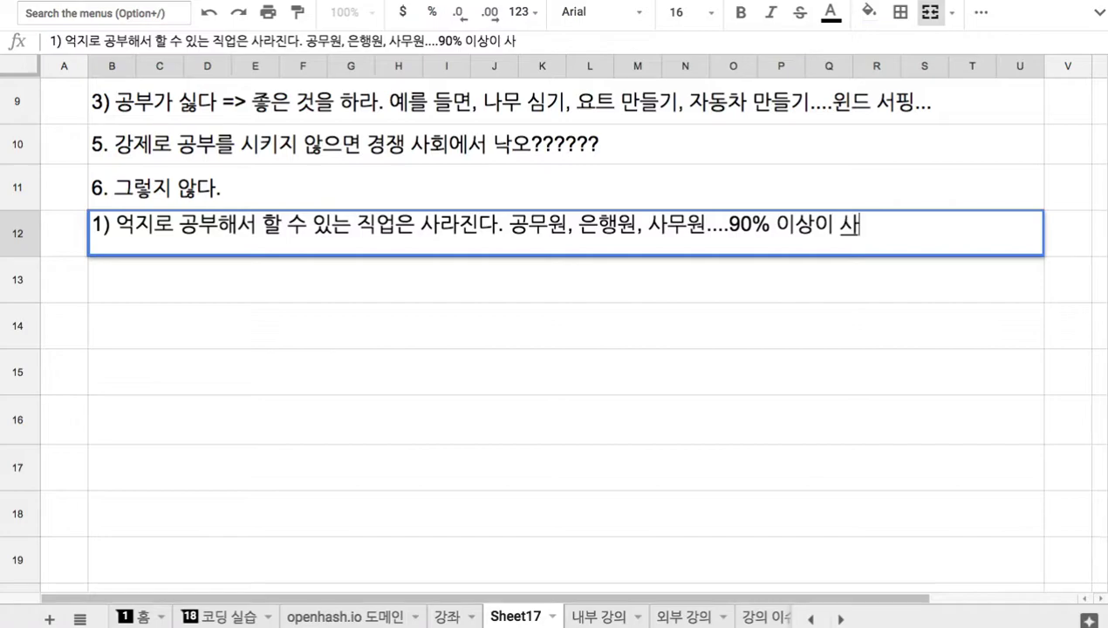
pyautogui.write('라지거나, ')
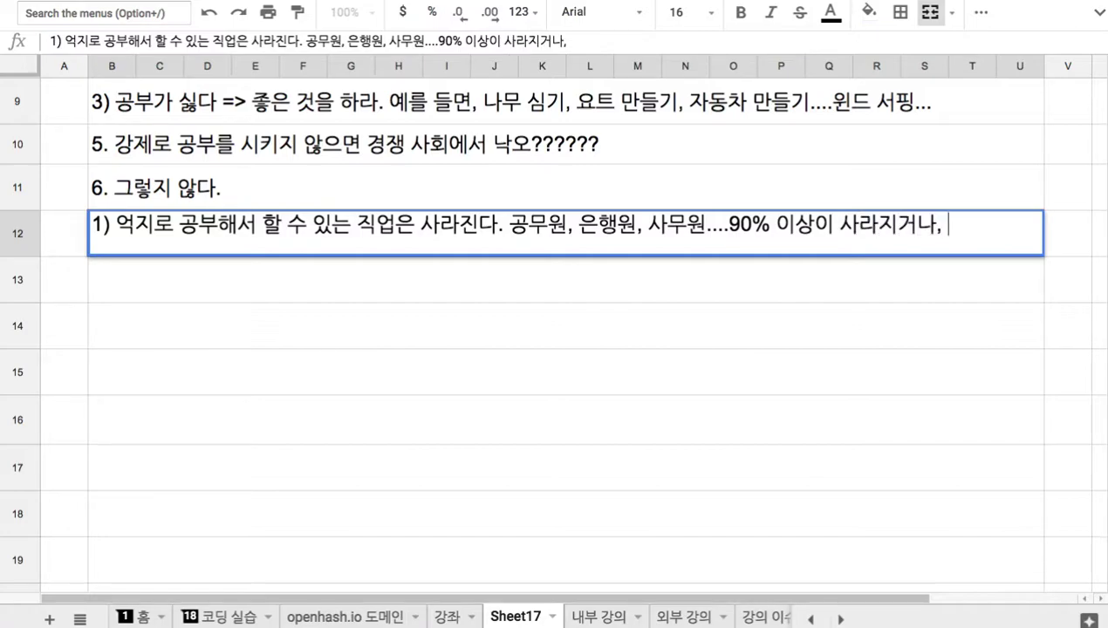
pyautogui.write('변화하건나')
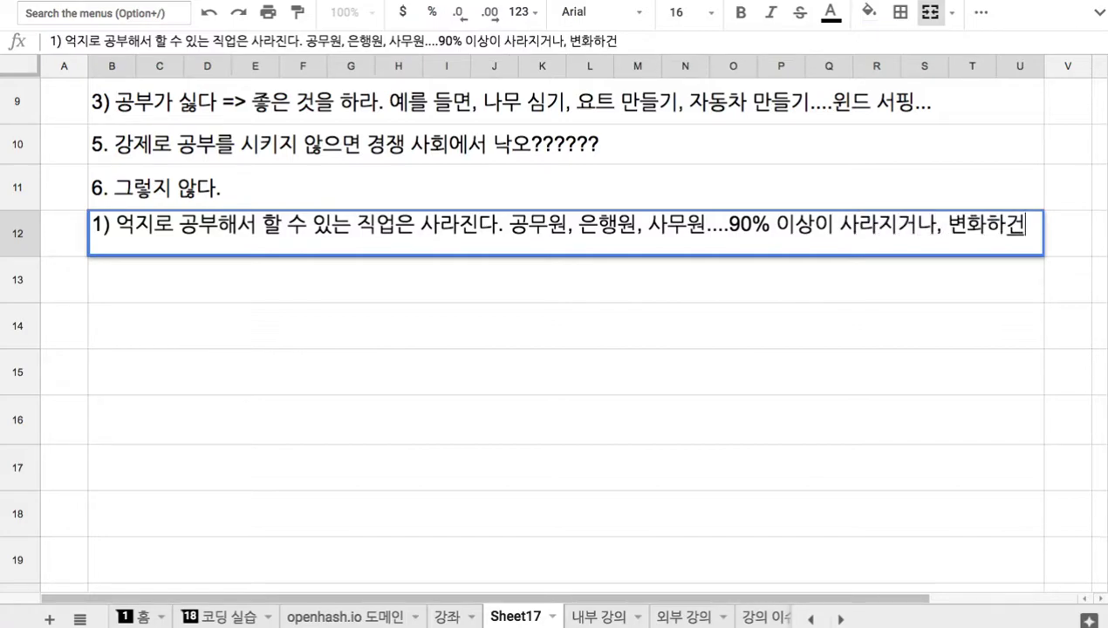
pyautogui.press('BackSpace')
pyautogui.press('BackSpace')
pyautogui.press('BackSpace')
pyautogui.write('거나...10년 이내.')
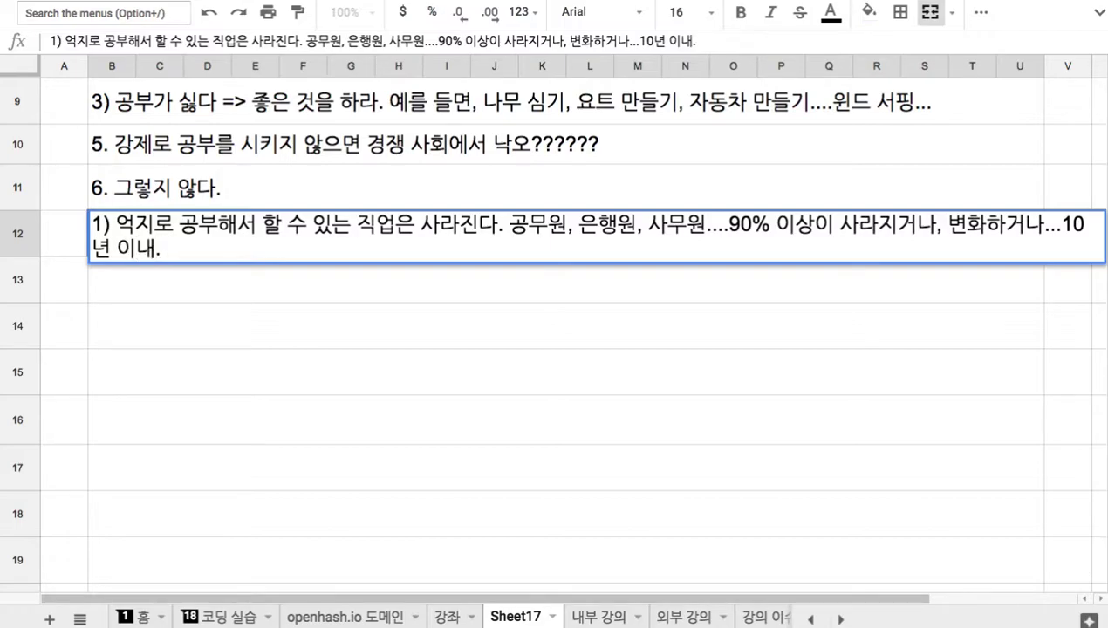
pyautogui.click(345, 152)
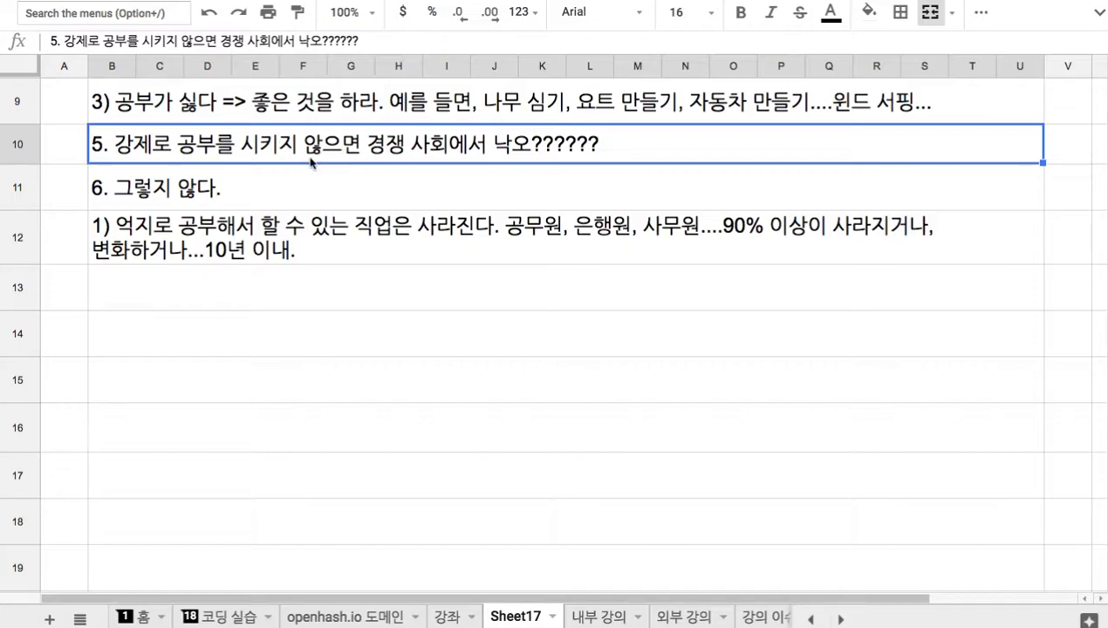
pyautogui.moveTo(33, 262); pyautogui.dragTo(33, 286)
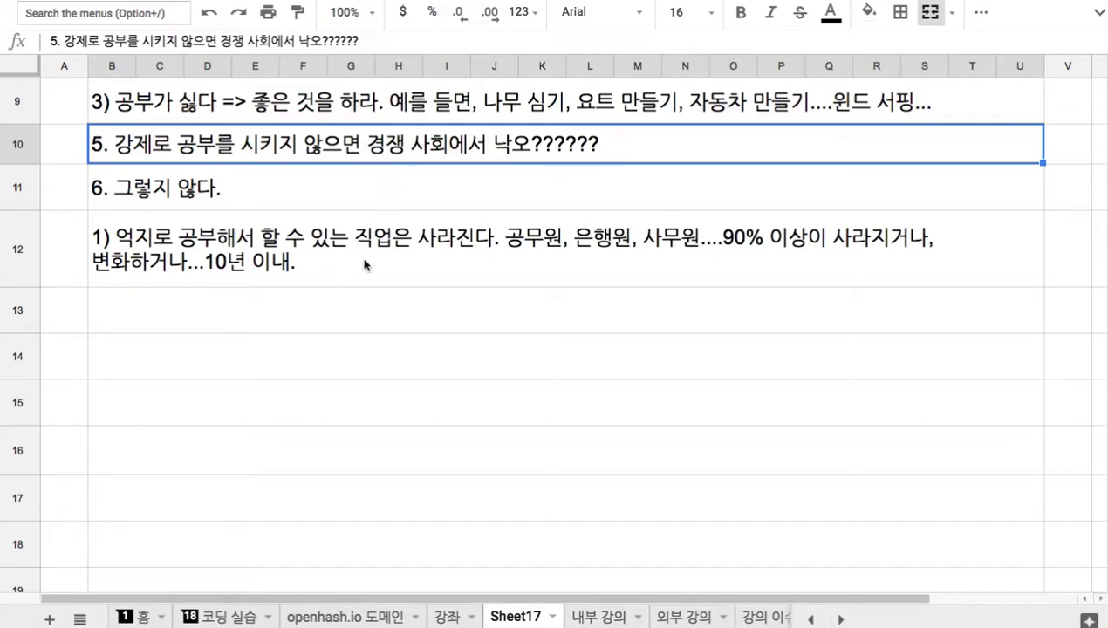
# Enter the sub-item "2) 원하는 것을 하던가, 아니면, 교육 도시에서 퇴출." in row 13
pyautogui.click(320, 320)
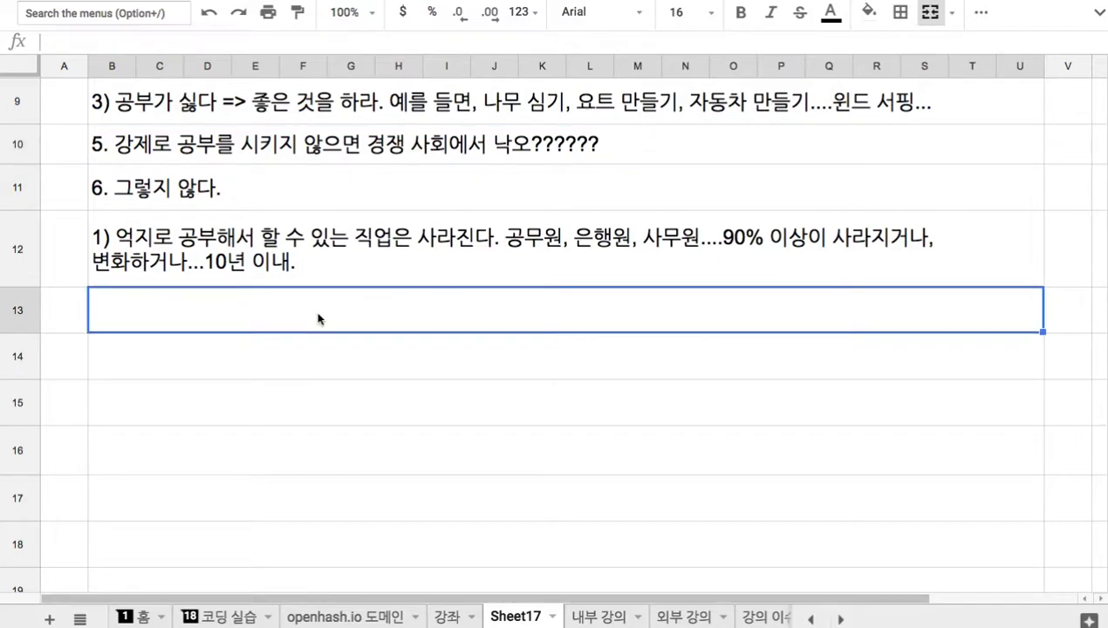
pyautogui.write('2) ')
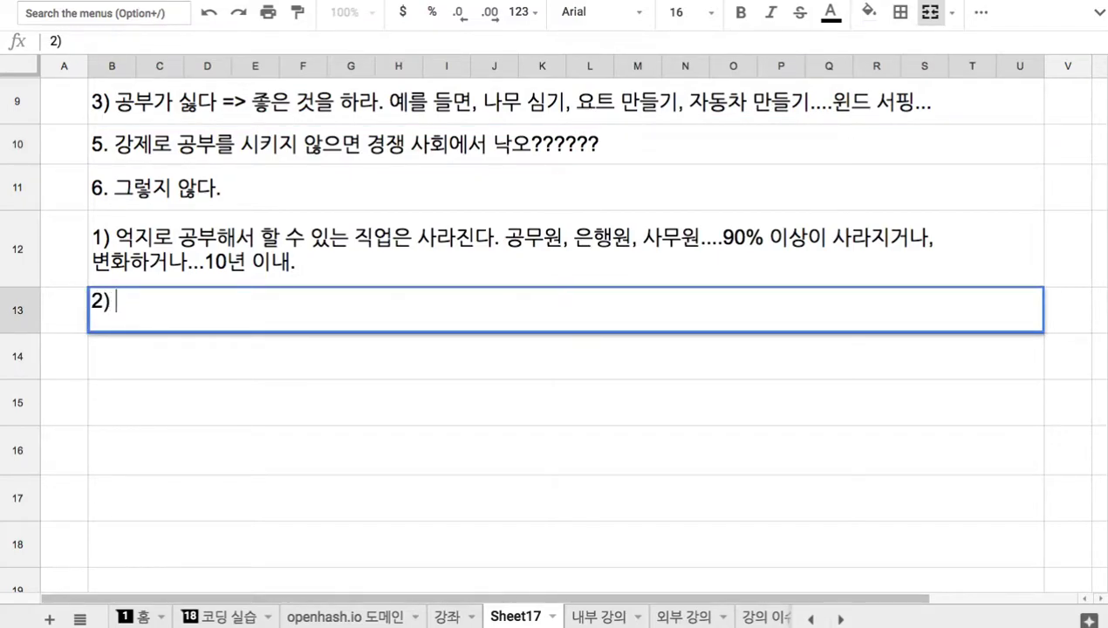
pyautogui.write('원하는 것을 ㅎ')
pyautogui.write('ㅏ던가, 아님')
pyautogui.write('ㅕㄴ, ')
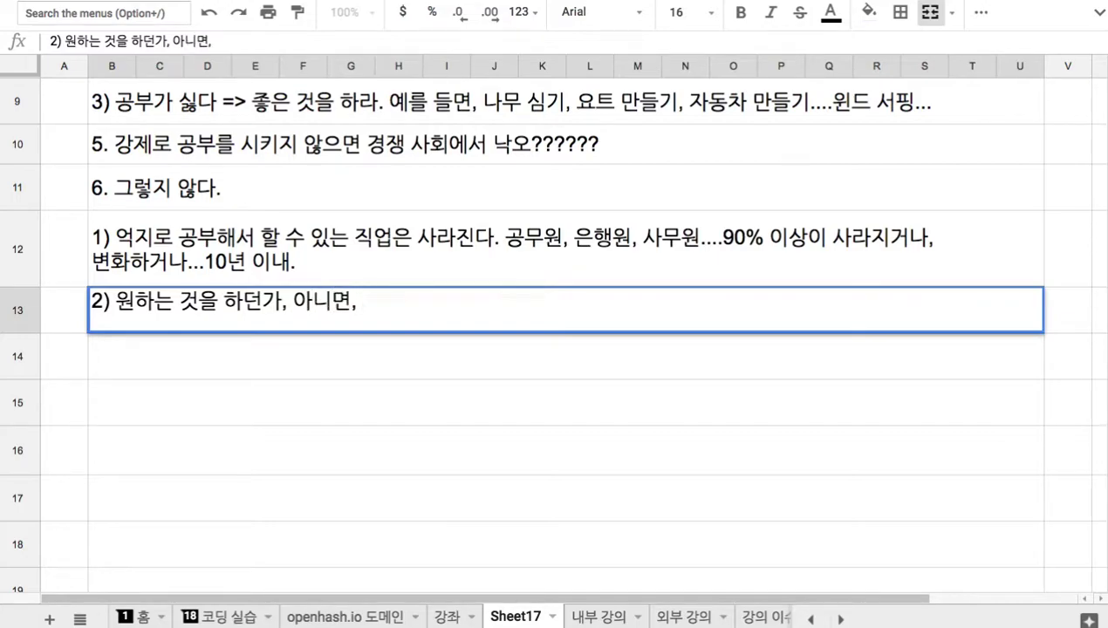
pyautogui.write('교육')
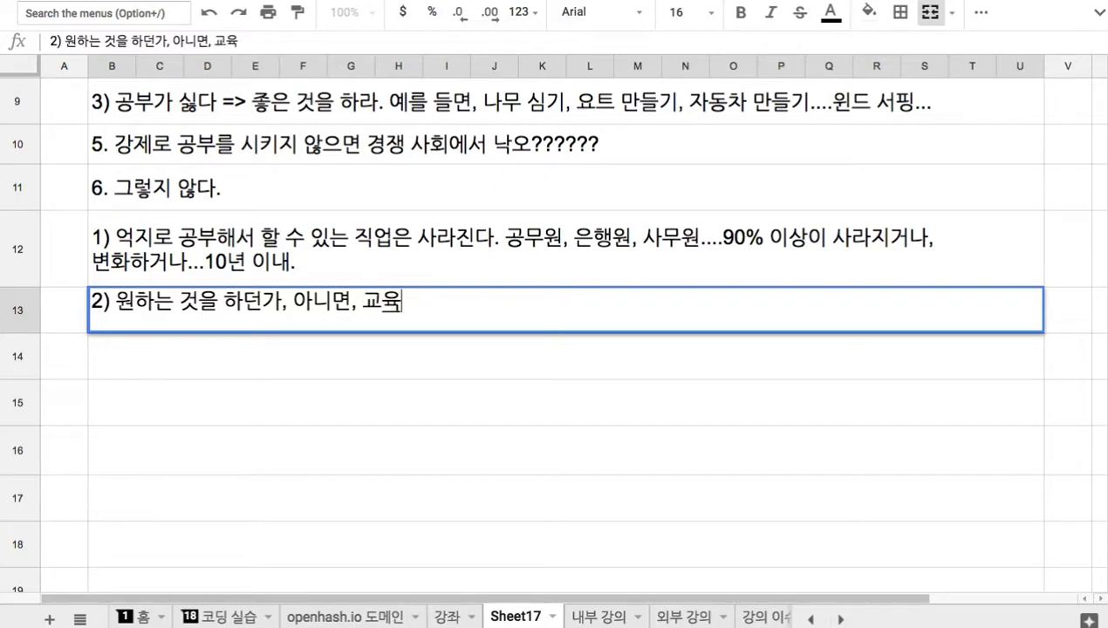
pyautogui.write('도시에서 퇴')
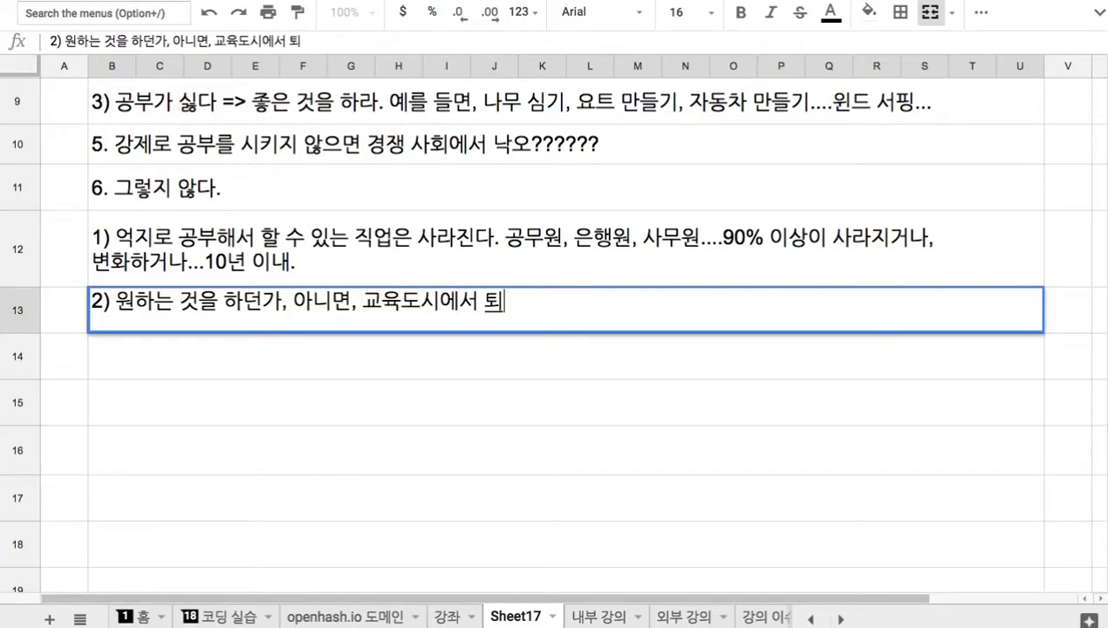
pyautogui.write('출.')
pyautogui.click(397, 301)
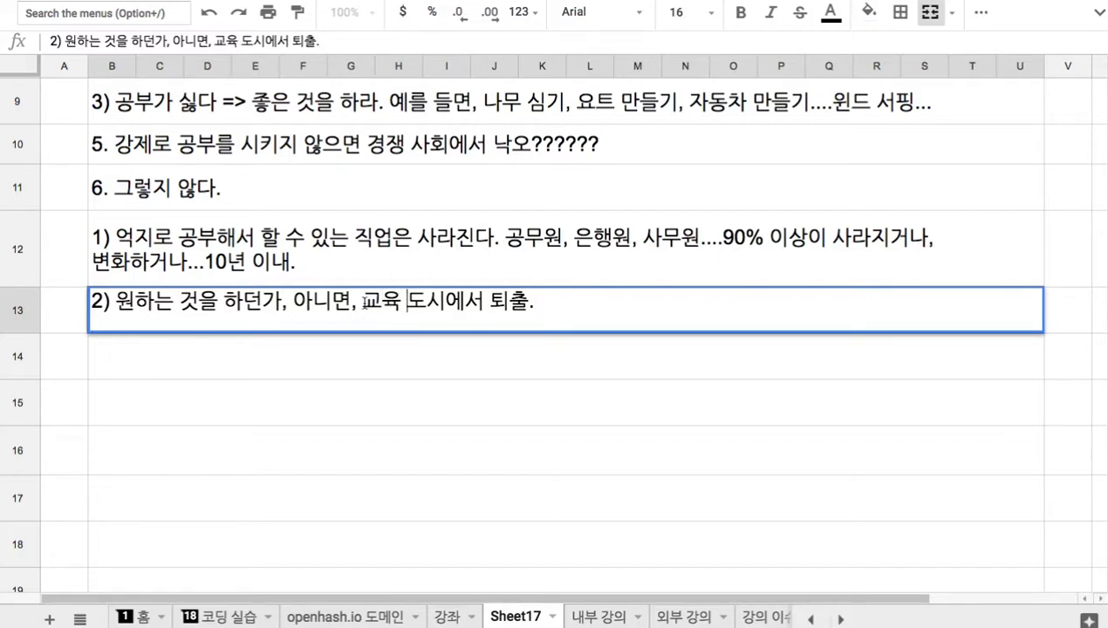
pyautogui.moveTo(364, 302); pyautogui.dragTo(540, 301)
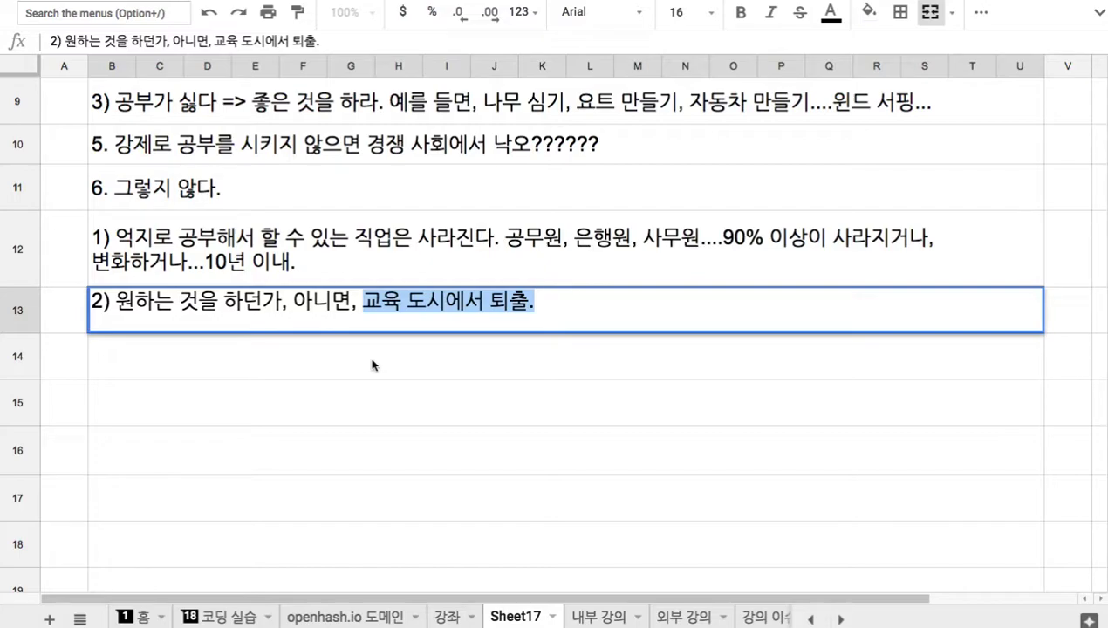
pyautogui.click(388, 322)
pyautogui.moveTo(364, 301); pyautogui.dragTo(542, 309)
# Enter the sub-item "3) 교육자들의 역할: 왠만하면 퇴출되지 않도록 옆에서 보조하고, 지원하는 것." in row 14
pyautogui.click(452, 367)
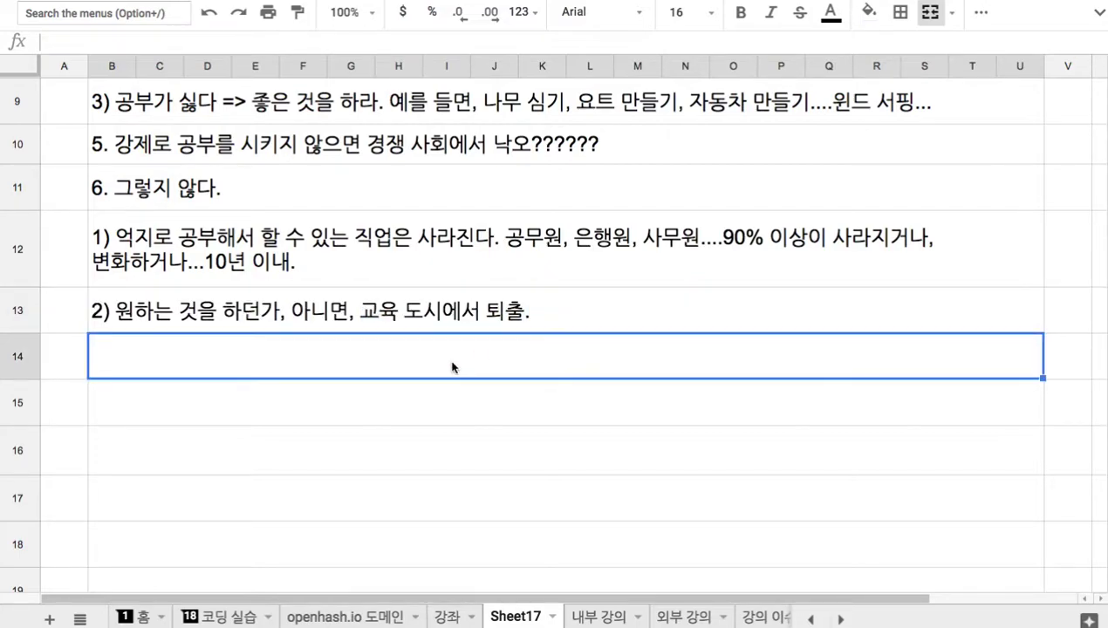
pyautogui.write('3)')
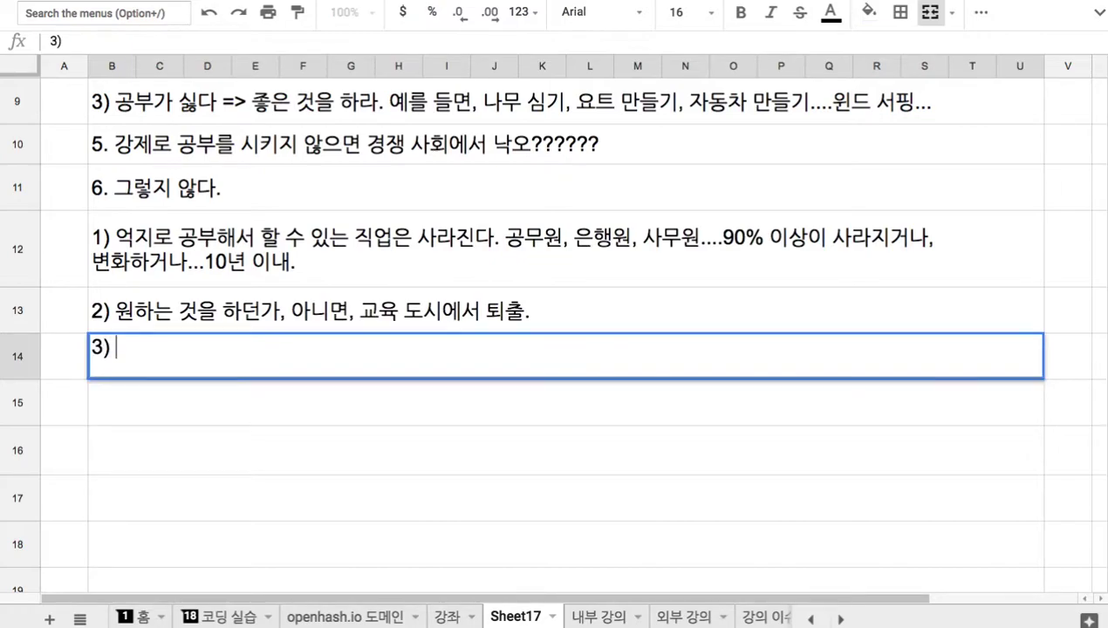
pyautogui.write(' 교육자')
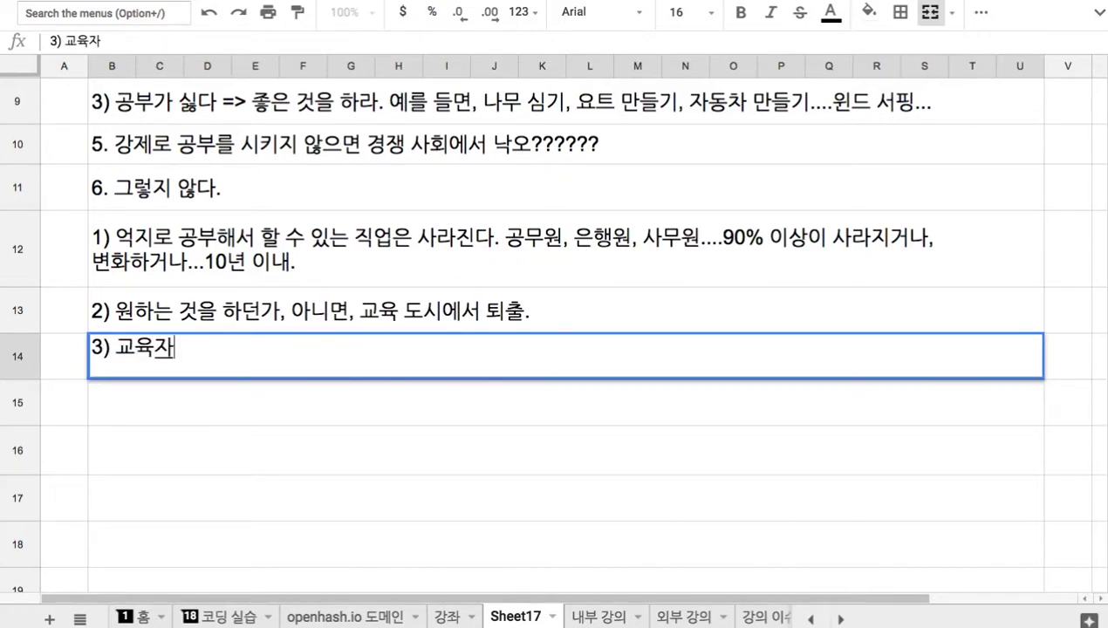
pyautogui.write('들ㅇ의 역할')
pyautogui.write(': 왜')
pyautogui.write('왠만하면 퇼')
pyautogui.write('출되')
pyautogui.write('지 않도록')
pyautogui.write(' 옆에서 ')
pyautogui.write('보조하고, 지')
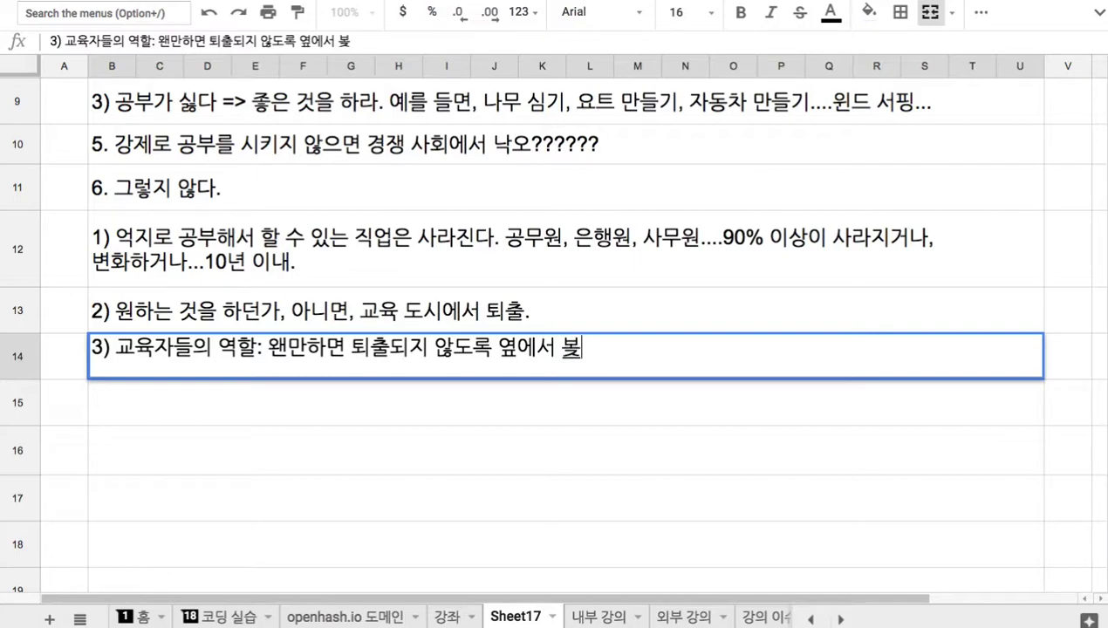
pyautogui.write('원하는 것.')
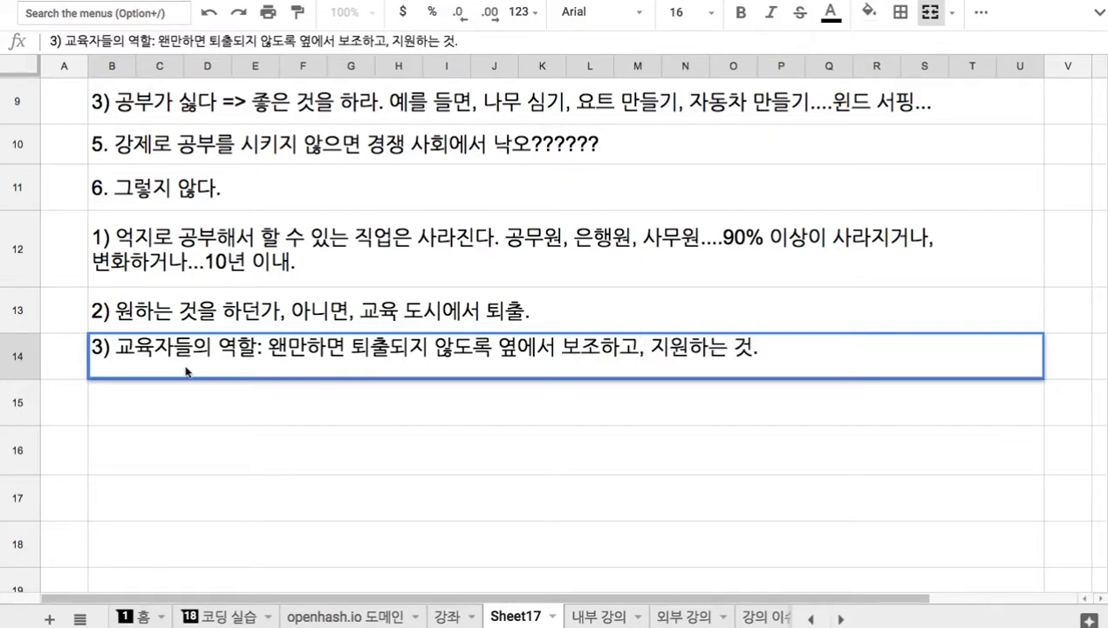
# Insert "새로운" before "역할" in the row 14 line and select the word "교육자" there
pyautogui.click(219, 349)
pyautogui.write('새로운')
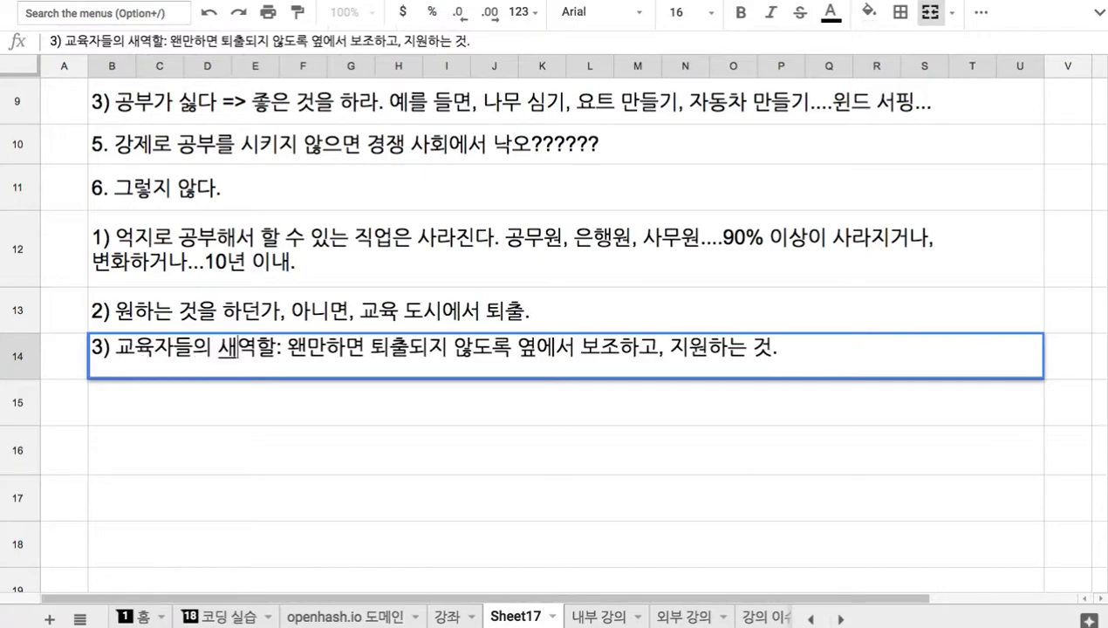
pyautogui.moveTo(114, 347); pyautogui.dragTo(173, 347)
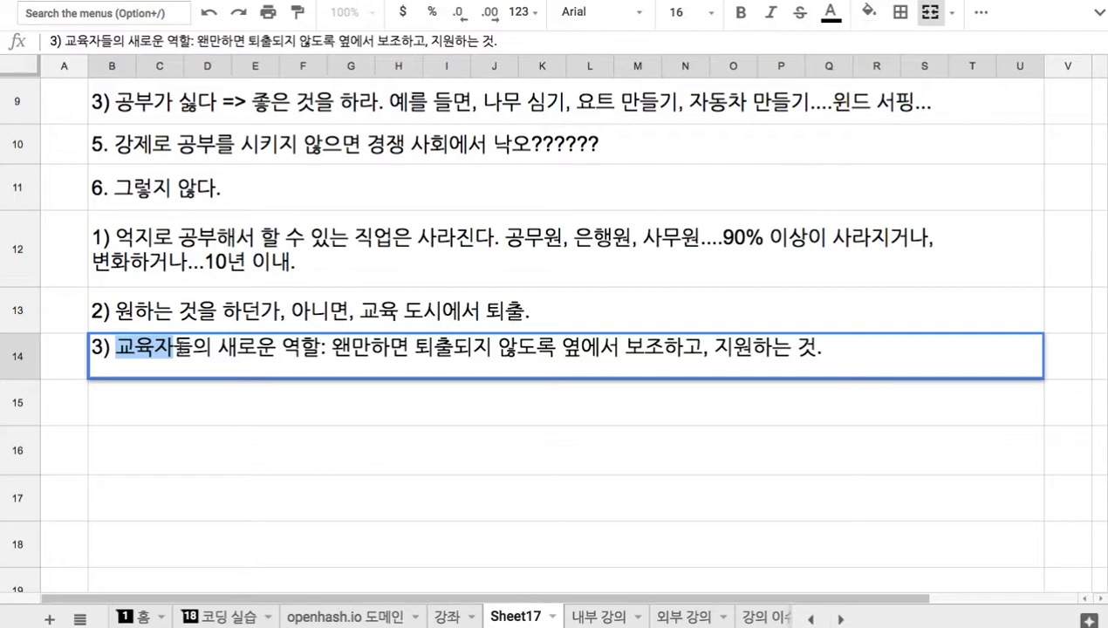